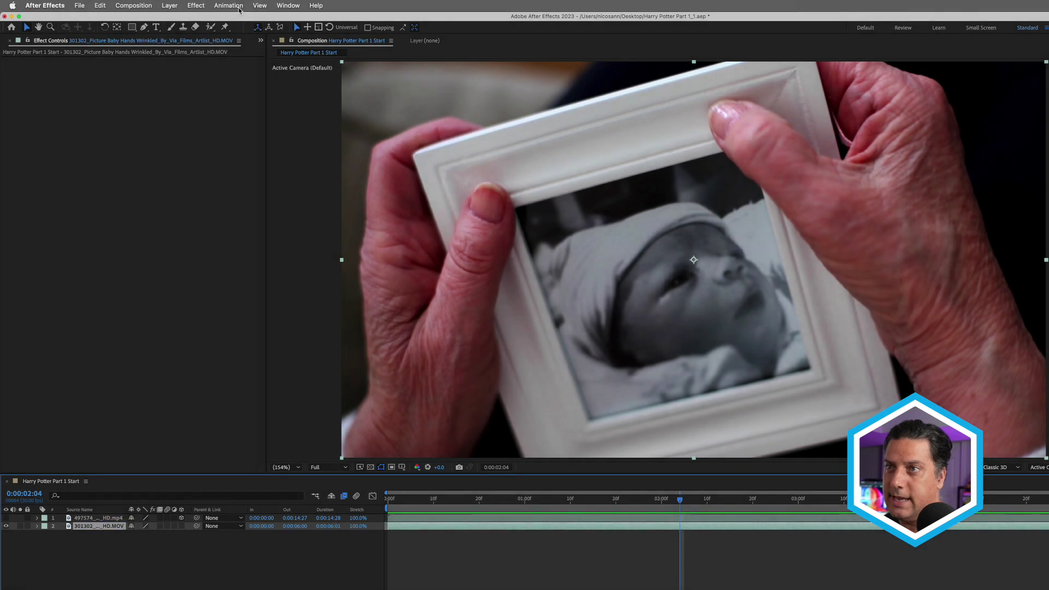
# - Apply Track in Boris FX Mocha to the baby picture clip and launch Mocha AE from the effect
pyautogui.click(228, 6)
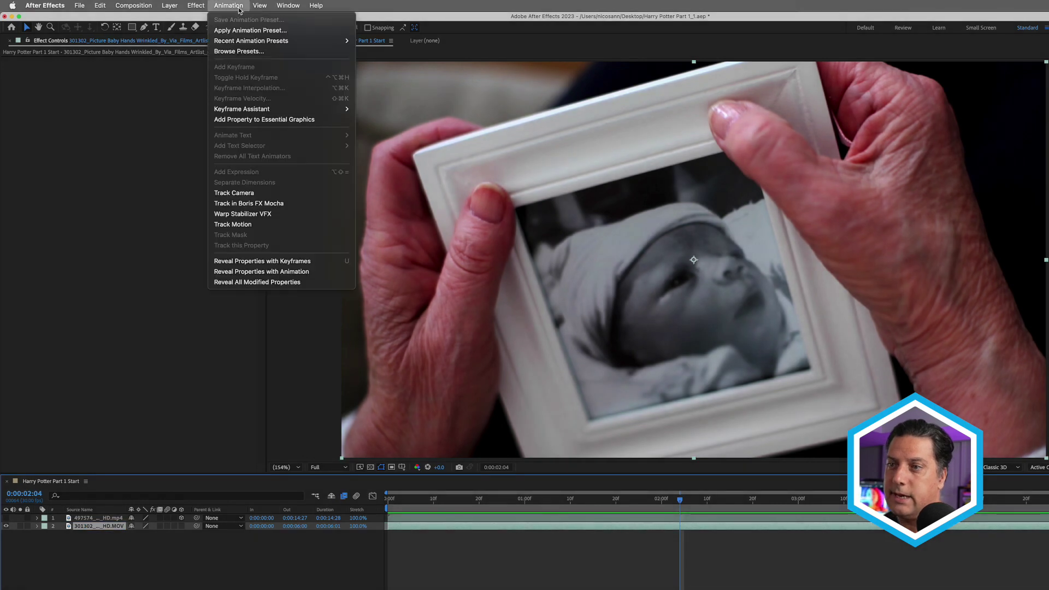
pyautogui.click(289, 204)
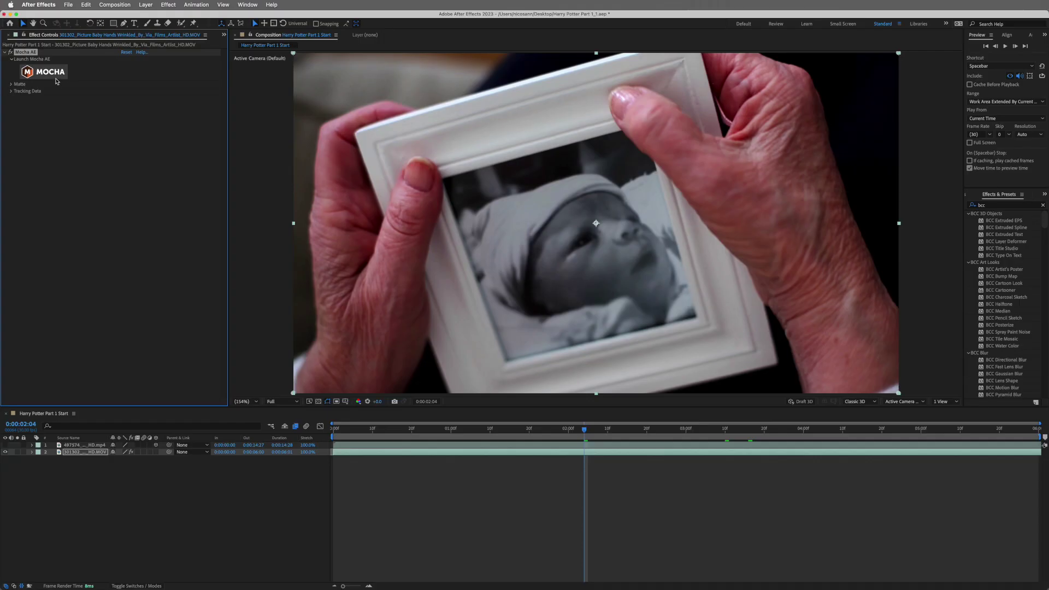
pyautogui.click(55, 75)
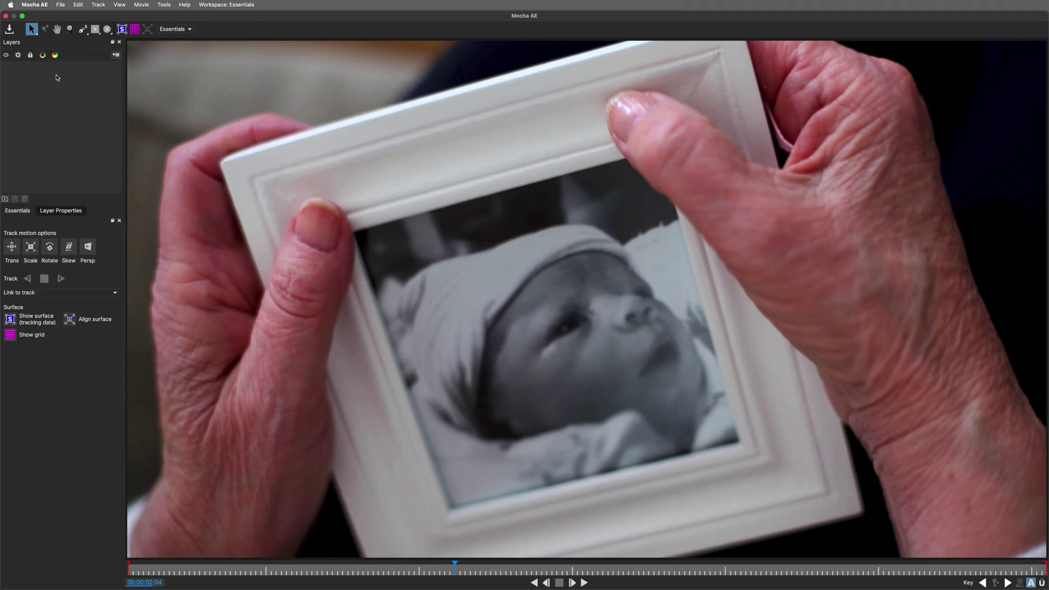
# - At frame 00:00:02:19, draw a rectangular tracking shape over the photo and reshape its corners into a slanted band spanning the frame's inner edges, clear of the thumbs
pyautogui.click(584, 584)
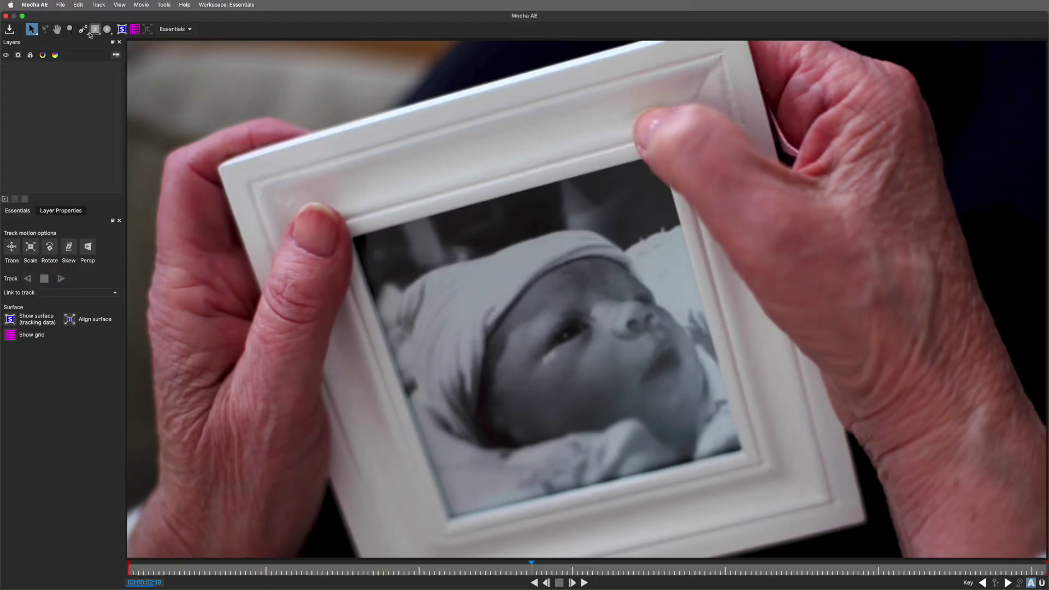
pyautogui.click(95, 30)
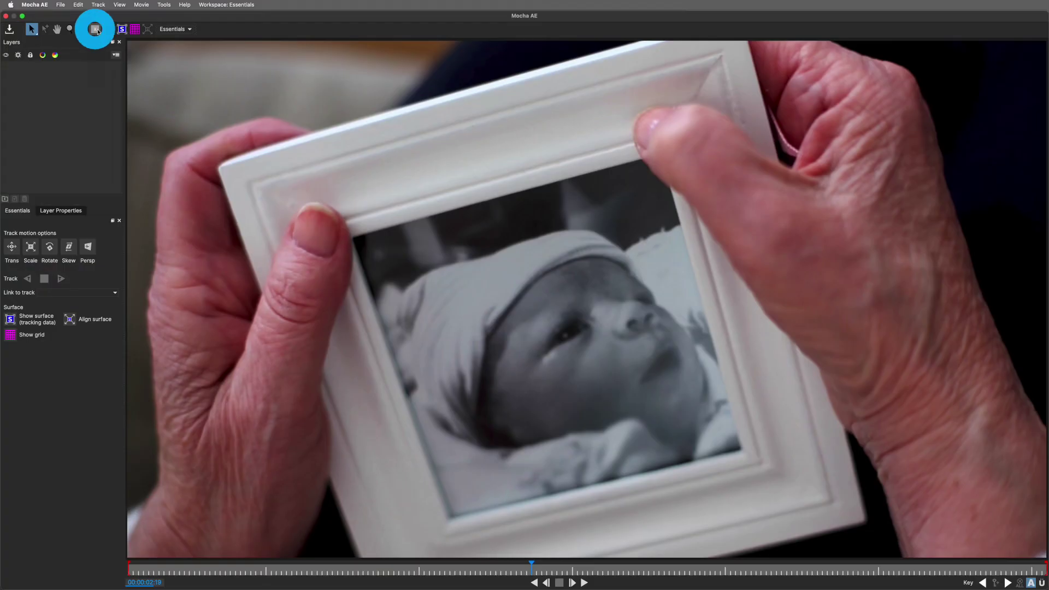
pyautogui.moveTo(423, 181); pyautogui.dragTo(645, 508)
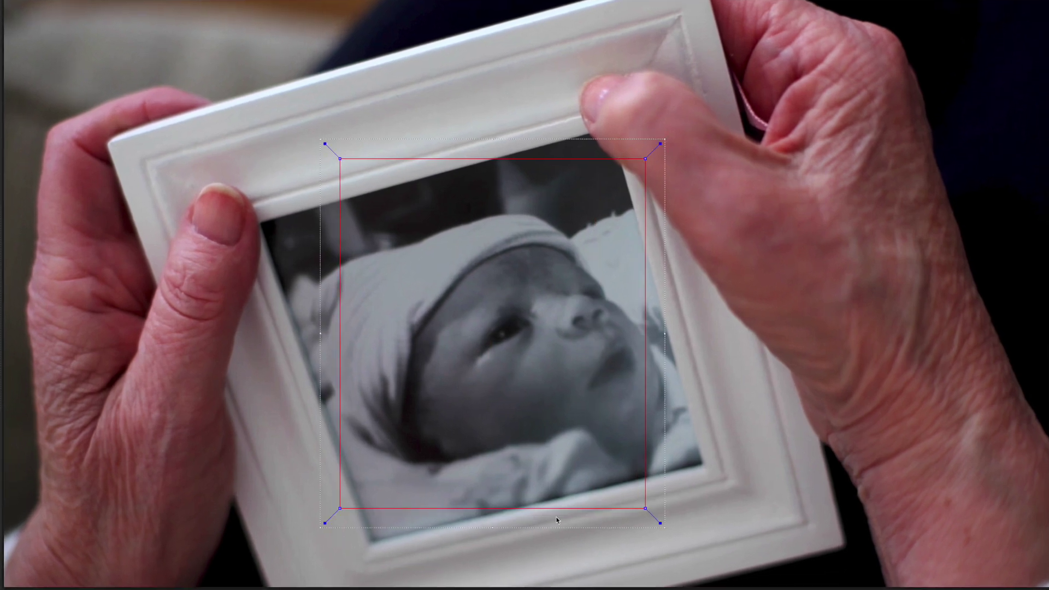
pyautogui.moveTo(659, 528); pyautogui.dragTo(709, 485)
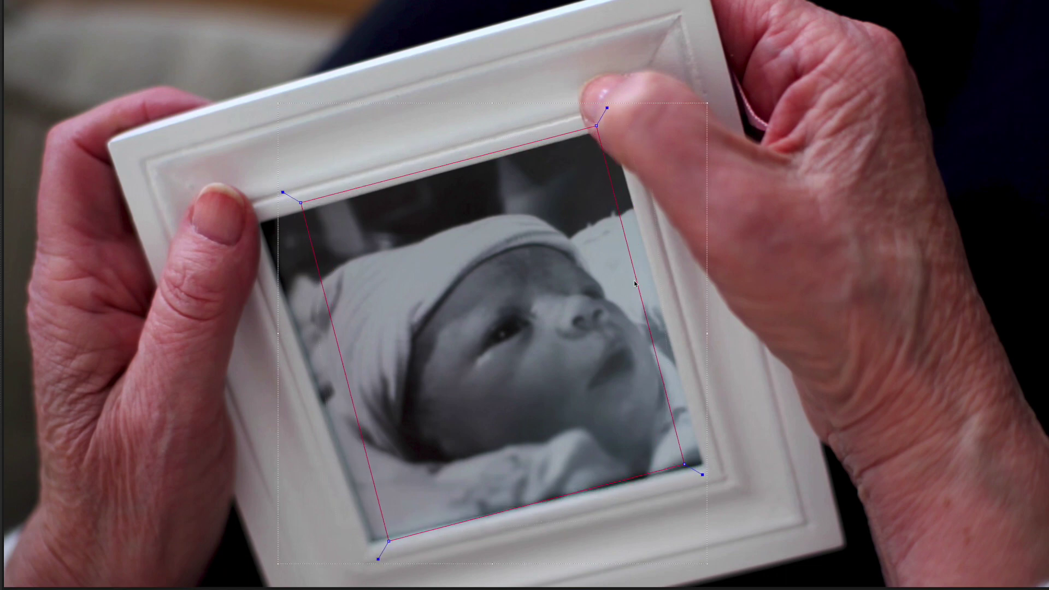
pyautogui.moveTo(598, 117); pyautogui.dragTo(507, 112)
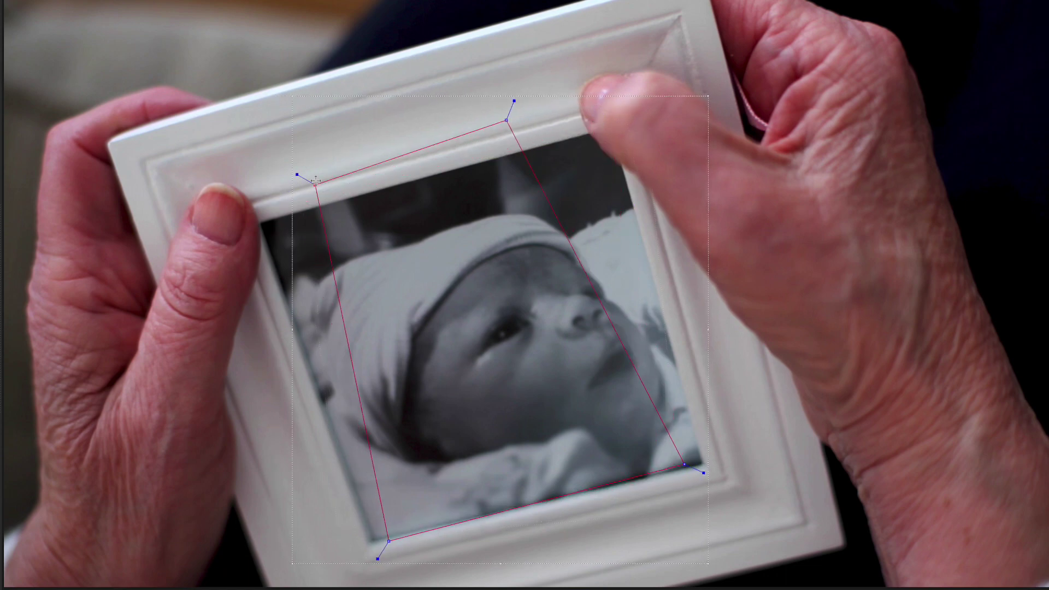
pyautogui.moveTo(389, 541); pyautogui.dragTo(450, 553)
pyautogui.moveTo(684, 465); pyautogui.dragTo(638, 510)
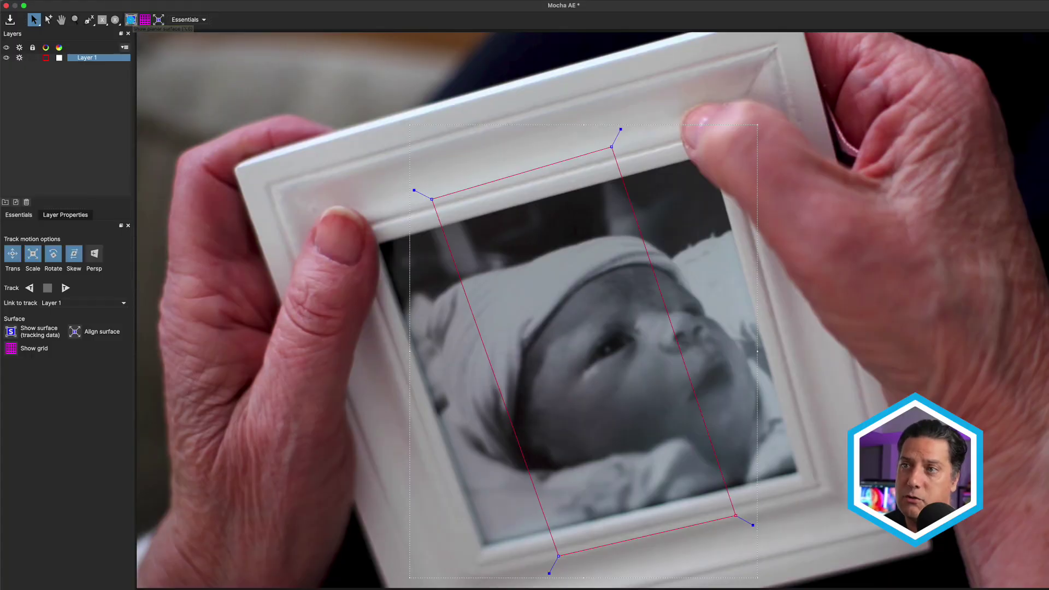
# - Show the planar surface and grid, and align the surface's four corners with the corners of the photo inside the frame
pyautogui.click(131, 20)
pyautogui.click(144, 21)
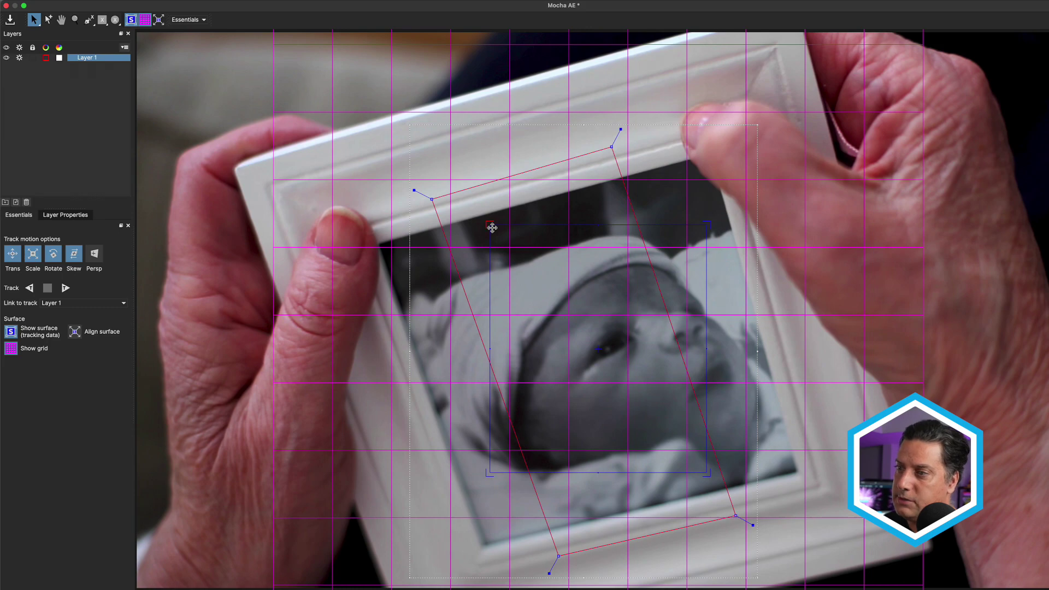
pyautogui.moveTo(492, 227); pyautogui.dragTo(371, 240)
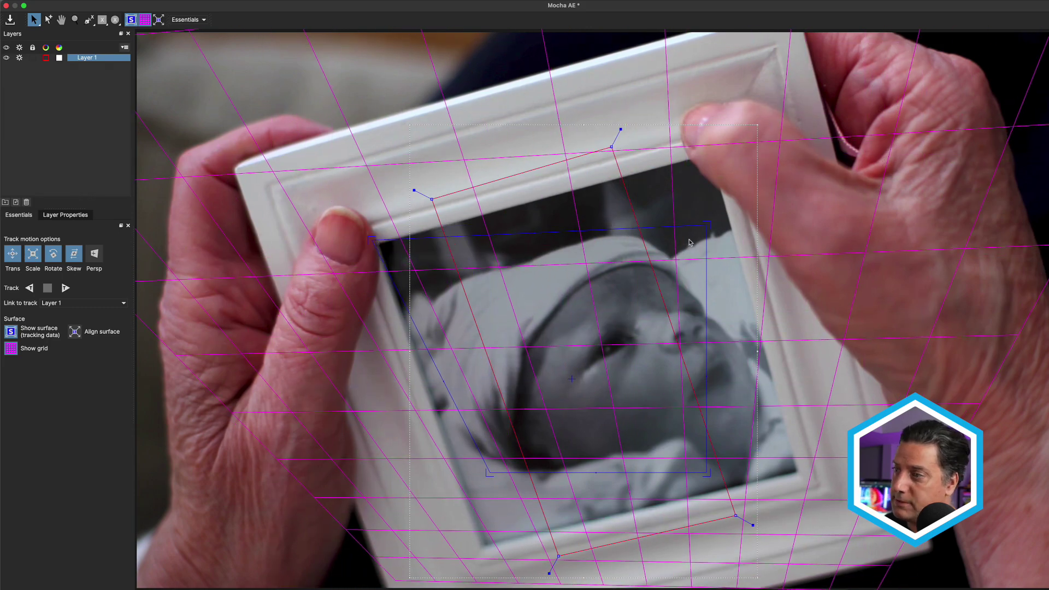
pyautogui.moveTo(704, 226); pyautogui.dragTo(716, 147)
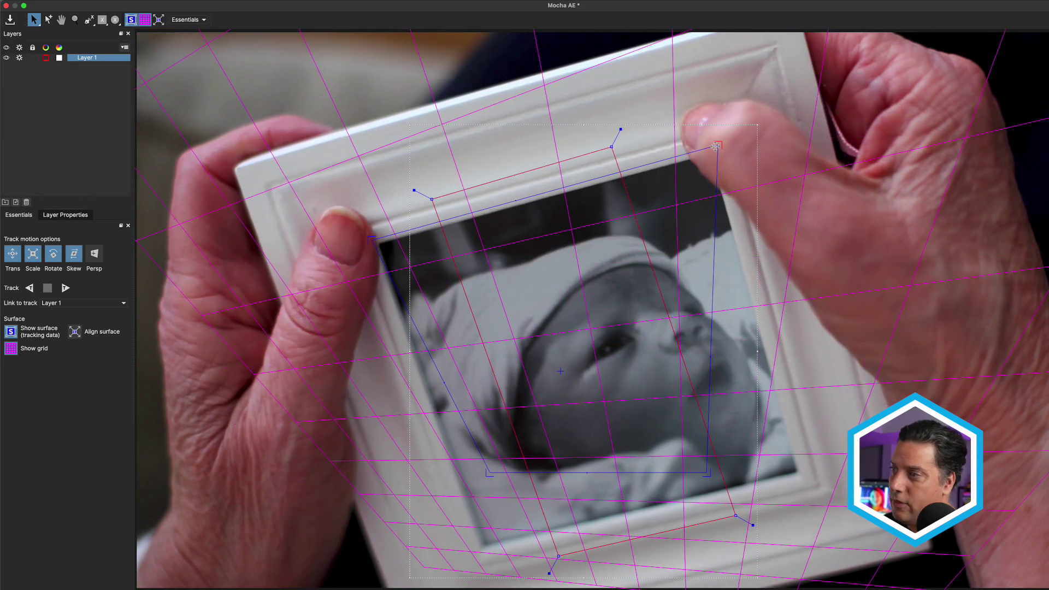
pyautogui.moveTo(702, 471); pyautogui.dragTo(804, 478)
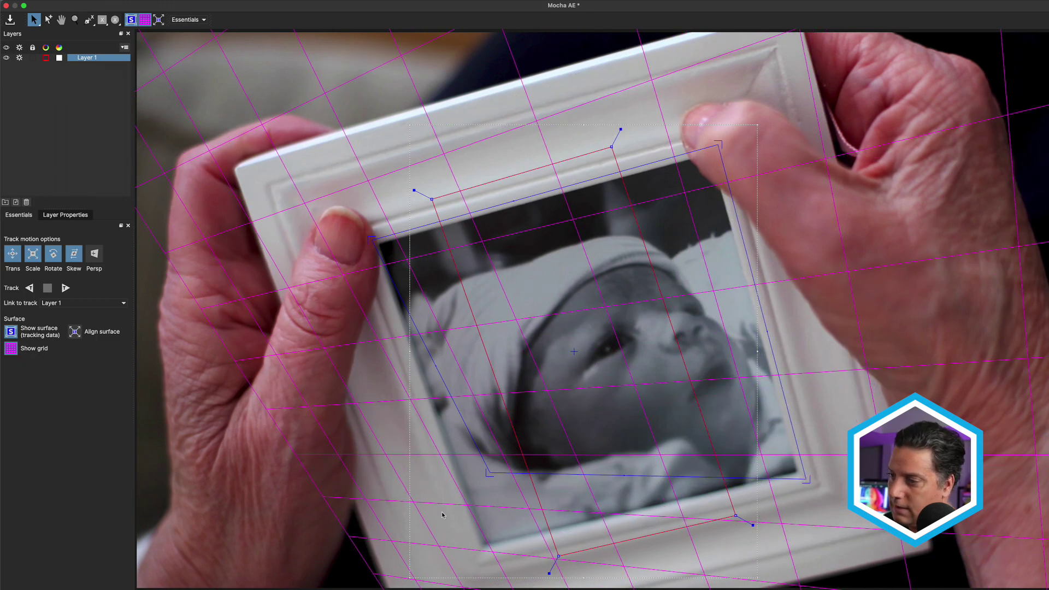
pyautogui.moveTo(490, 471); pyautogui.dragTo(480, 551)
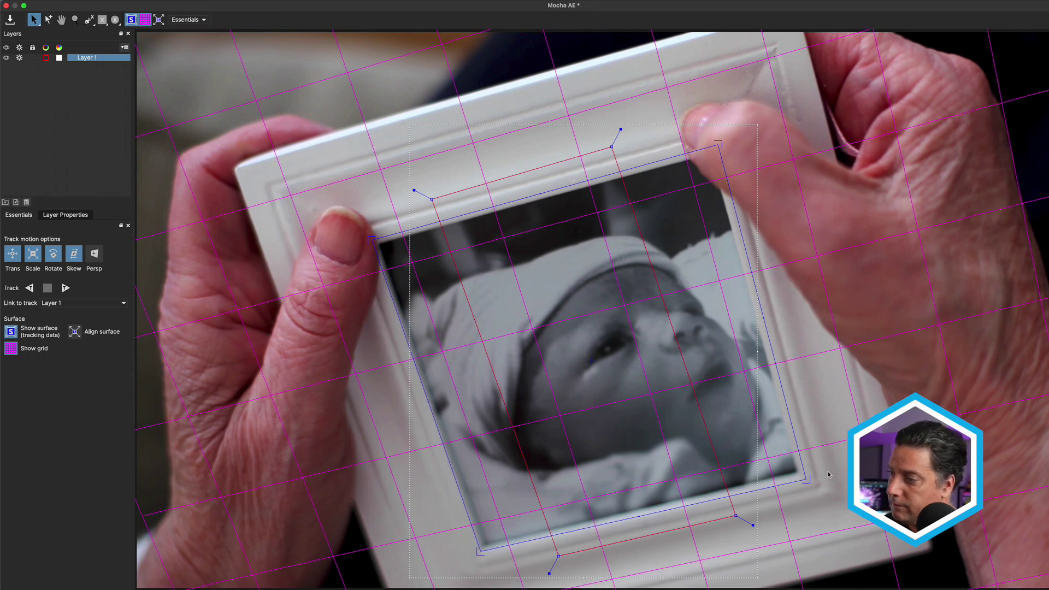
pyautogui.moveTo(801, 477); pyautogui.dragTo(798, 475)
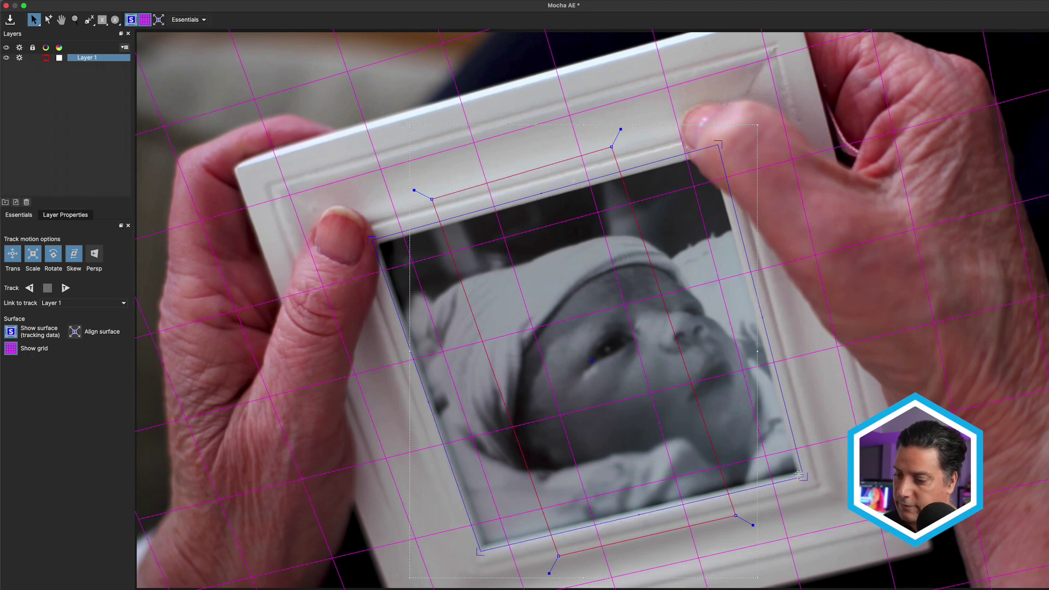
pyautogui.press('z')
pyautogui.moveTo(645, 388); pyautogui.dragTo(644, 253)
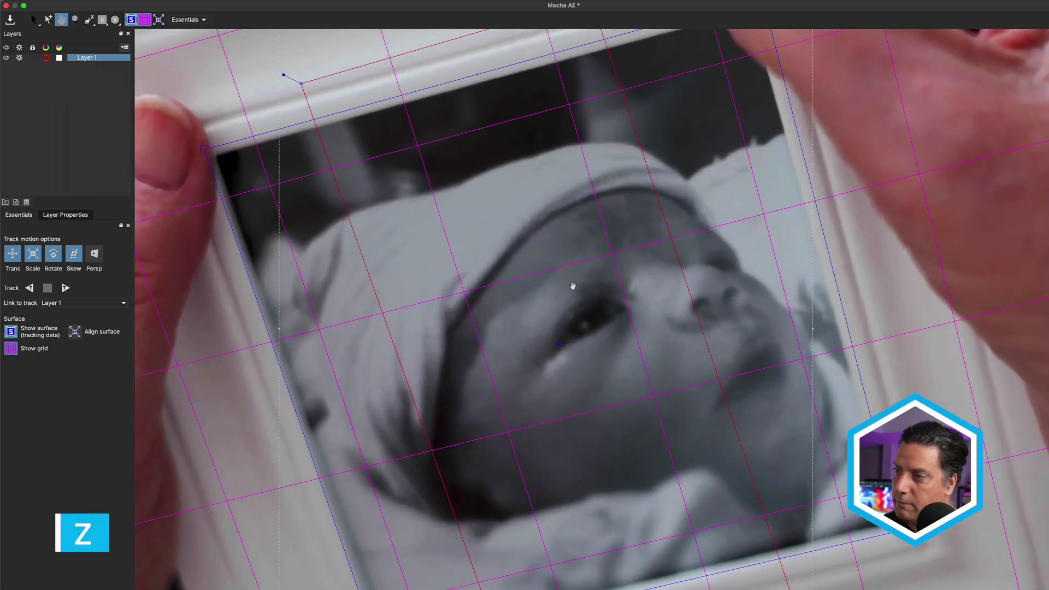
pyautogui.moveTo(573, 285); pyautogui.dragTo(577, 247)
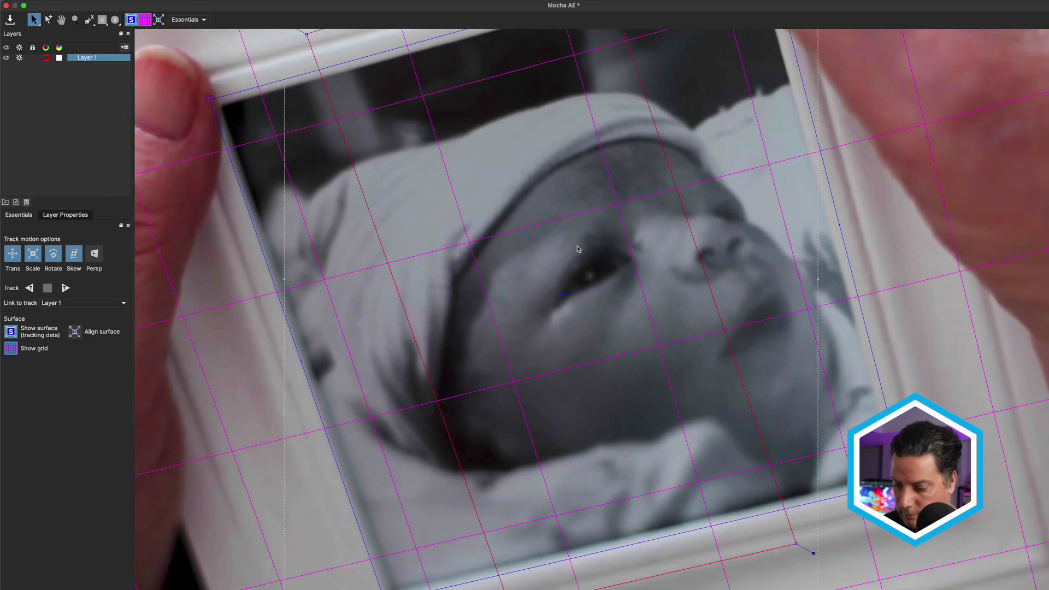
pyautogui.press('*')
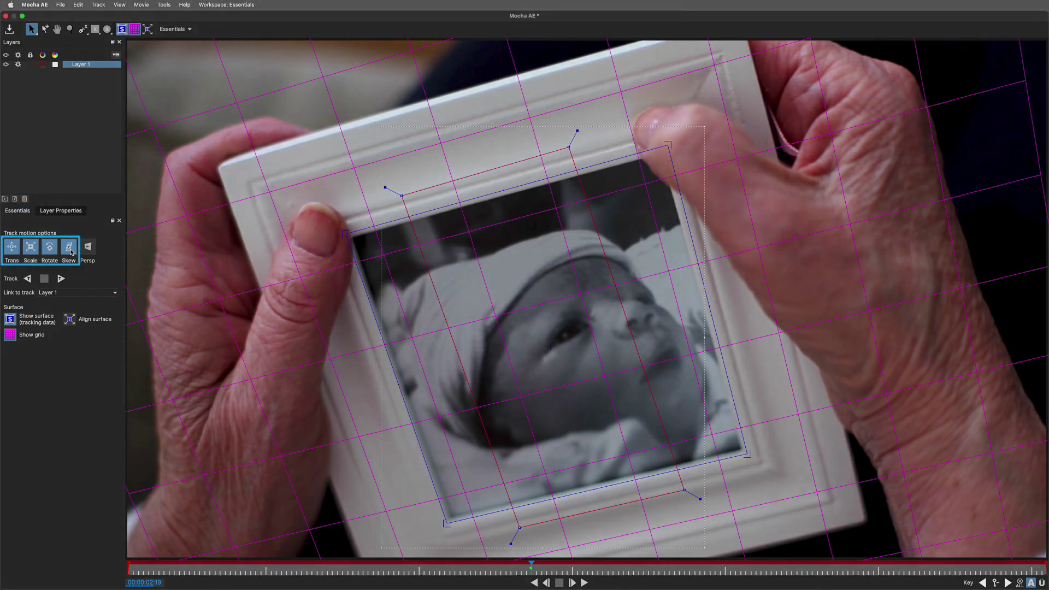
# - Track Layer 1 backward and forward from frame 00:00:02:19, and play back the tracked clip to check the surface
pyautogui.click(27, 279)
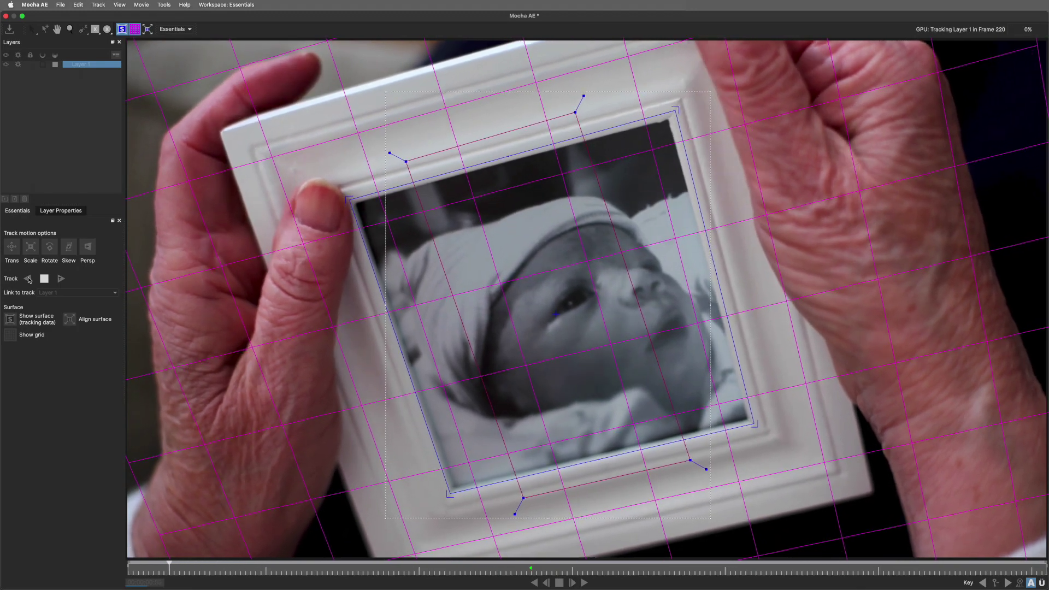
pyautogui.click(516, 571)
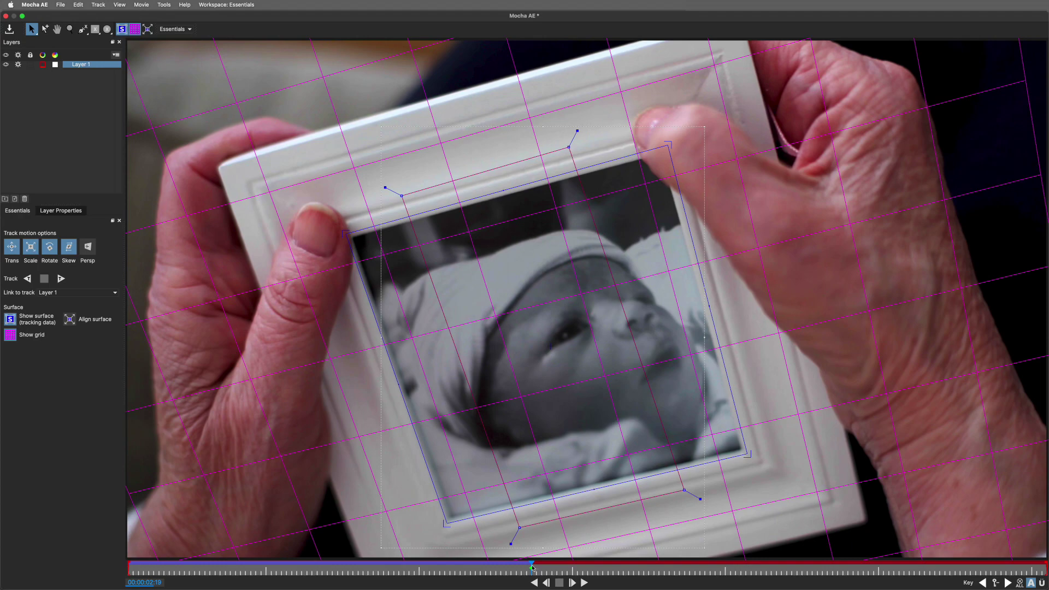
pyautogui.click(62, 279)
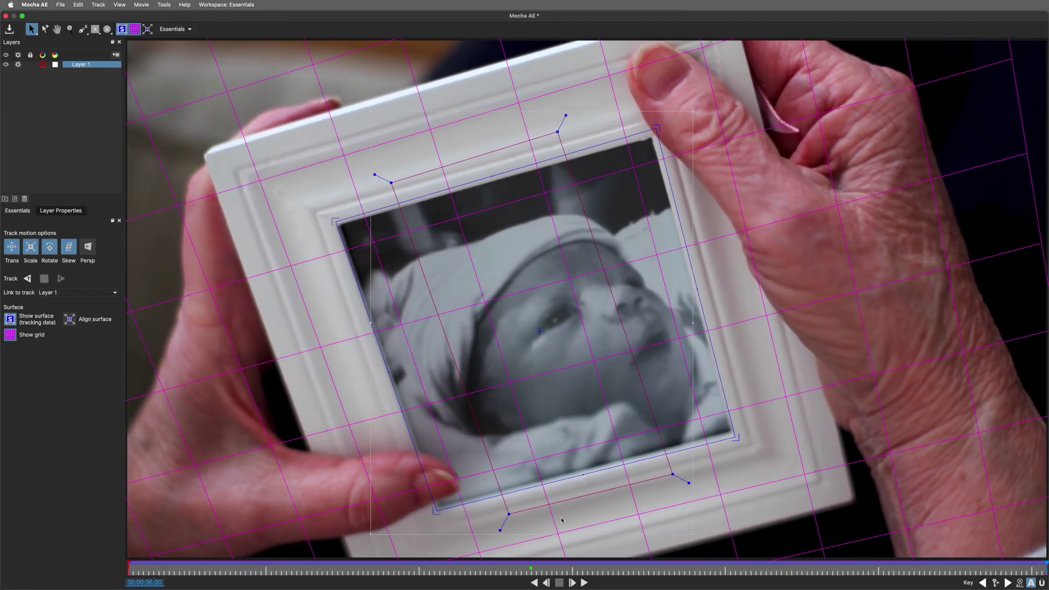
pyautogui.click(535, 582)
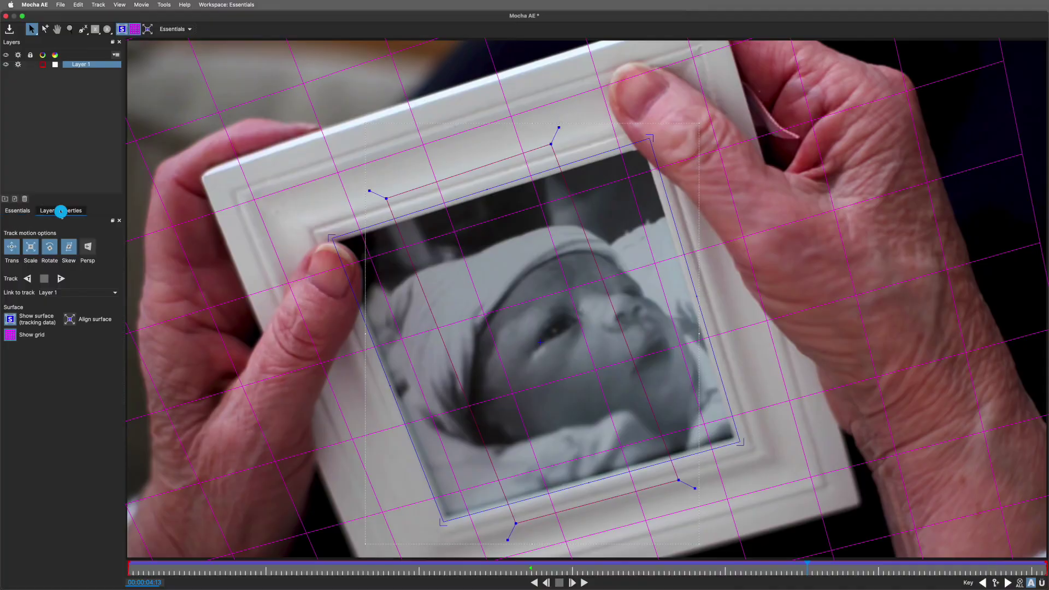
# - Set Layer 1's insert clip to Logo and play the shot to test the track
pyautogui.click(61, 210)
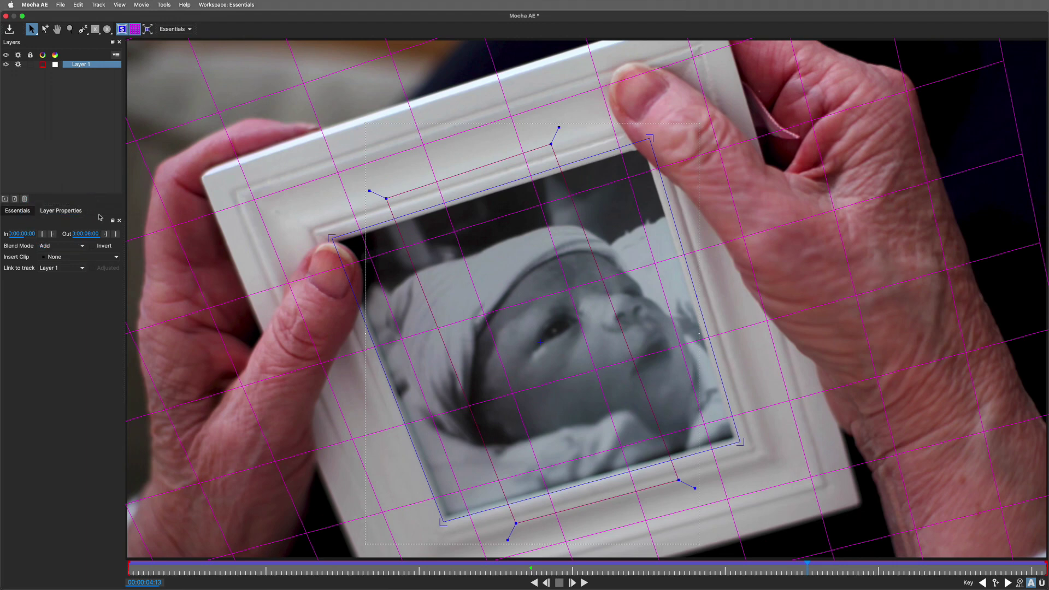
pyautogui.click(46, 260)
pyautogui.click(53, 277)
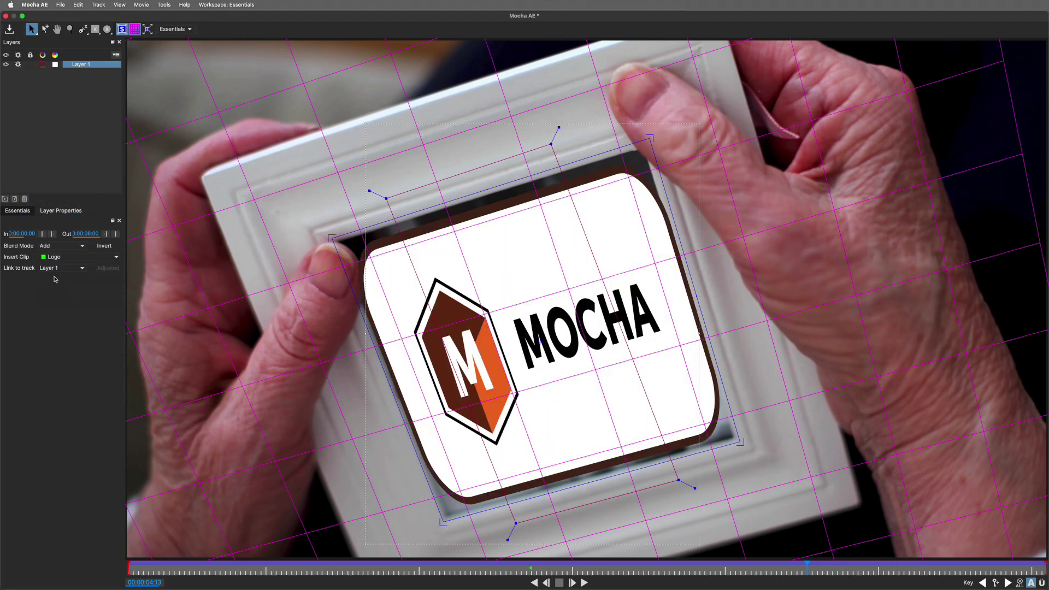
pyautogui.click(584, 583)
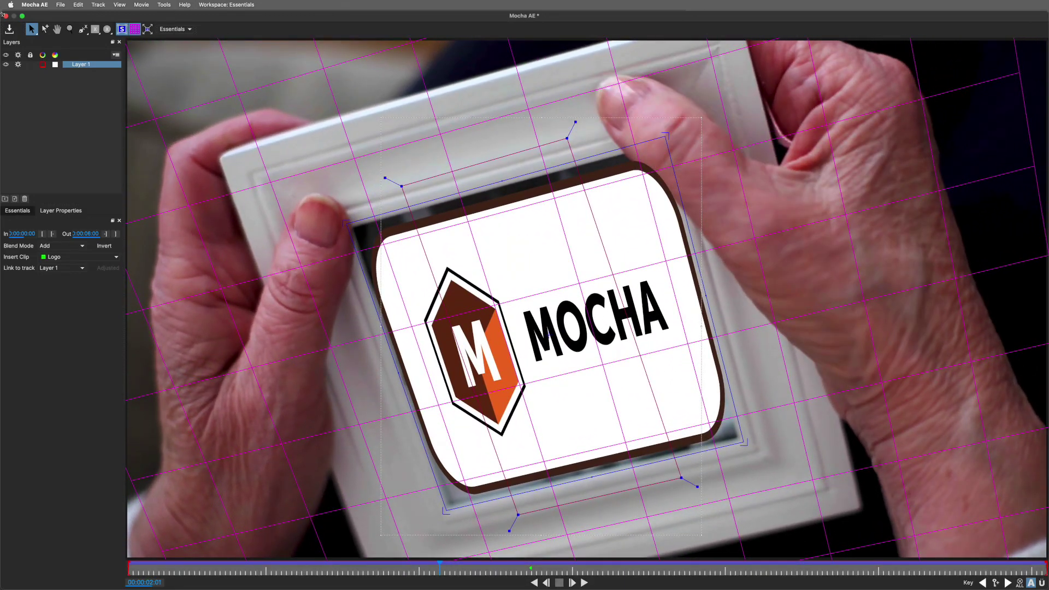
# - Close Mocha AE with the track saved, and make the sparkler clip layer visible in the After Effects composition
pyautogui.click(6, 16)
pyautogui.click(651, 315)
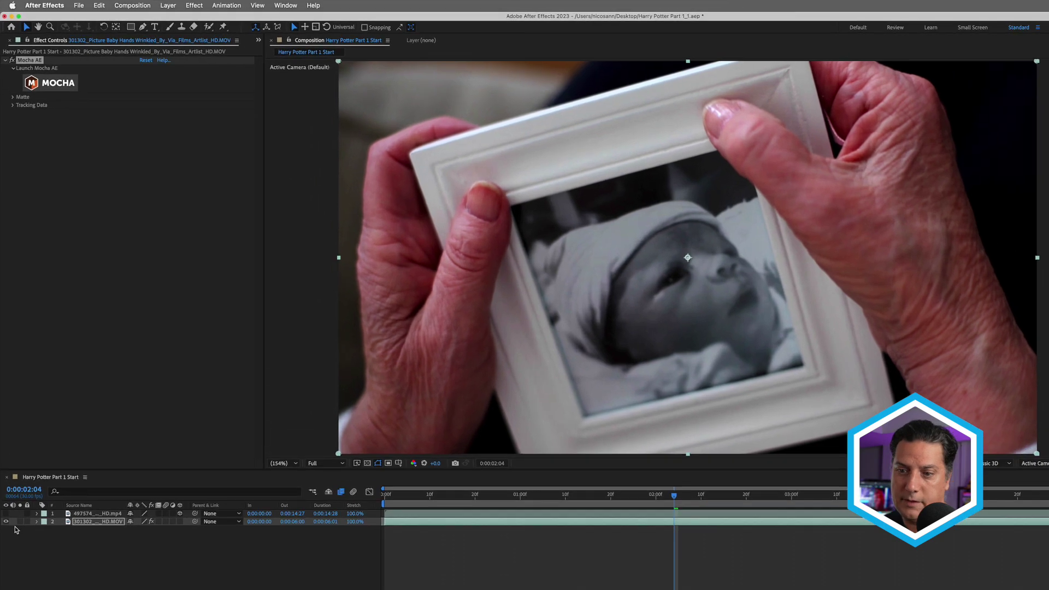
pyautogui.click(5, 445)
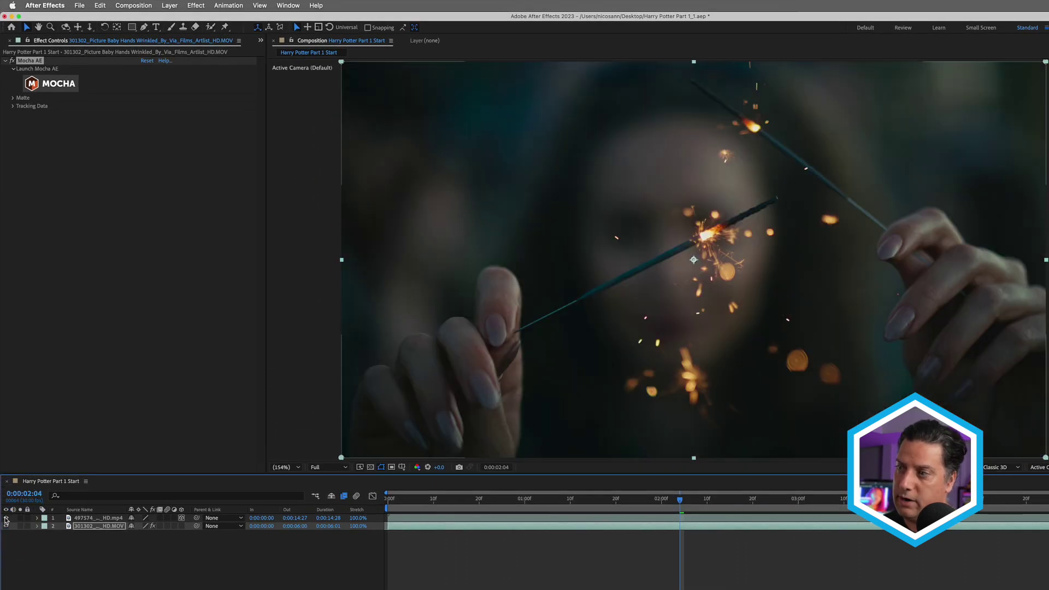
# - Create track data from Layer 1 in the Mocha AE effect on the baby picture clip
pyautogui.click(83, 528)
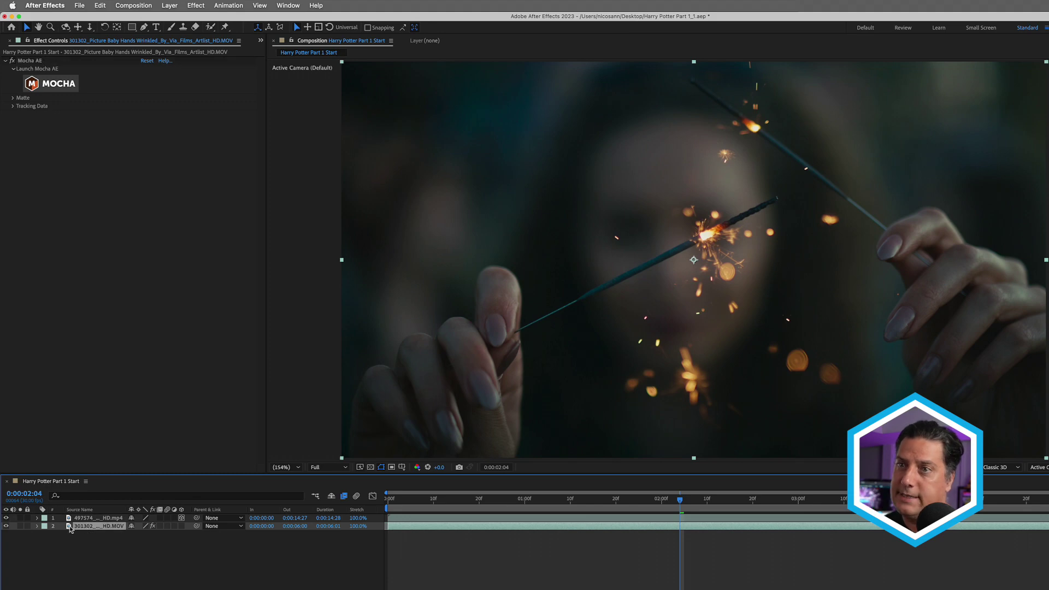
pyautogui.click(13, 106)
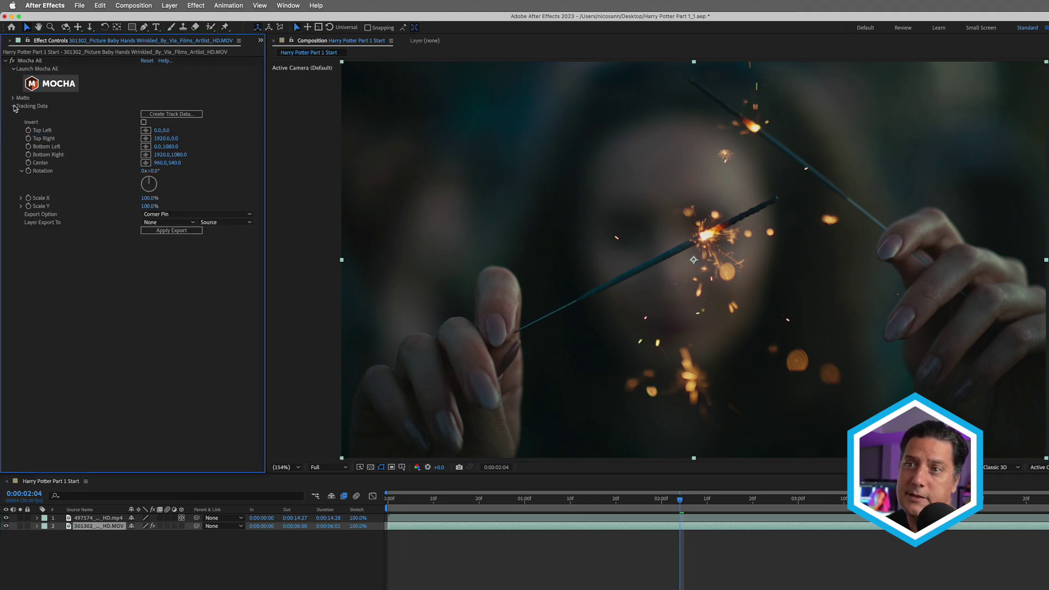
pyautogui.click(179, 115)
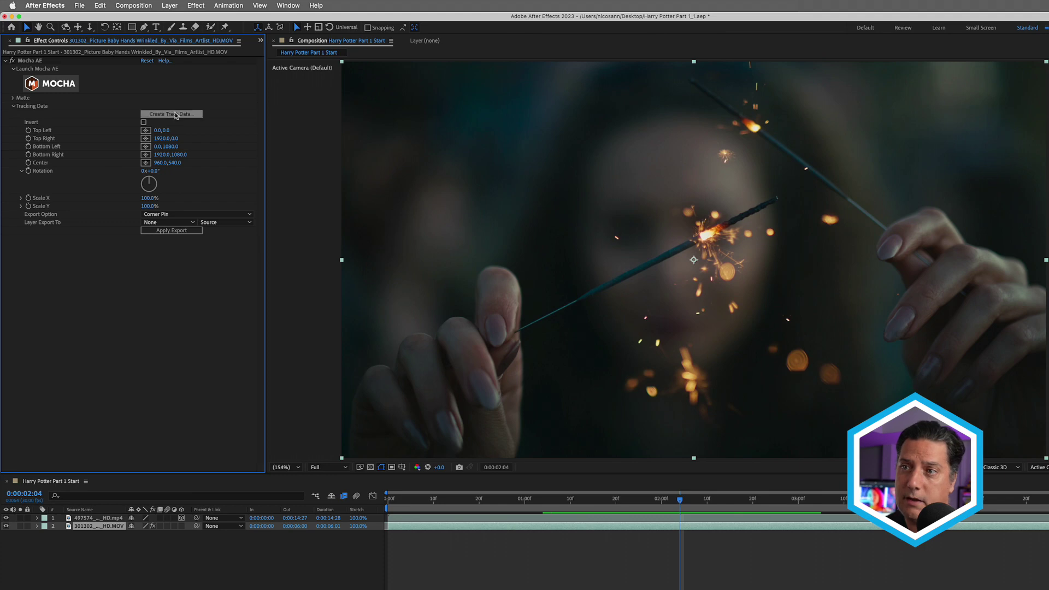
pyautogui.click(178, 115)
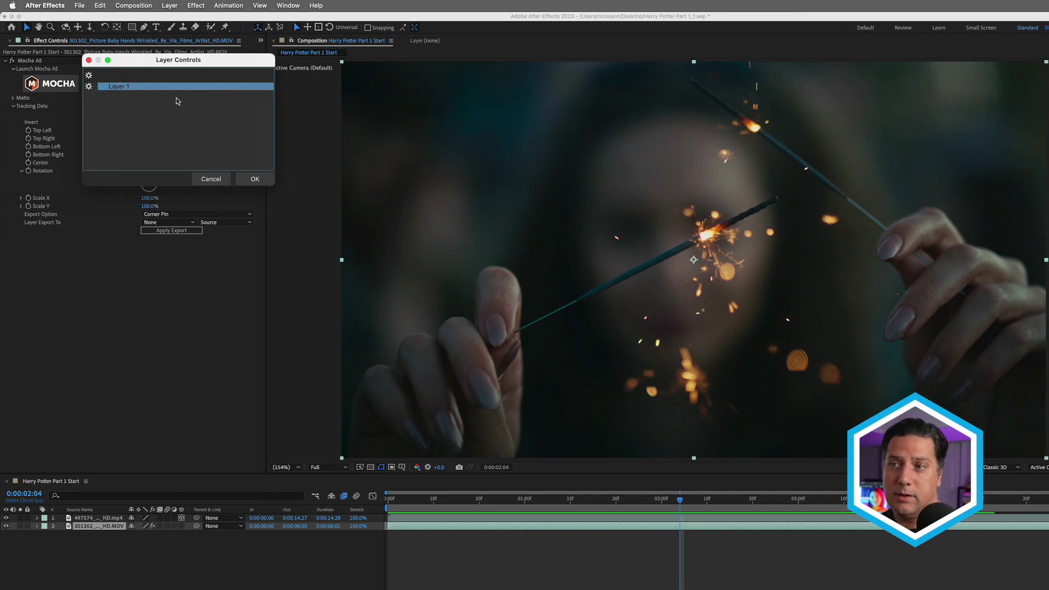
pyautogui.click(254, 180)
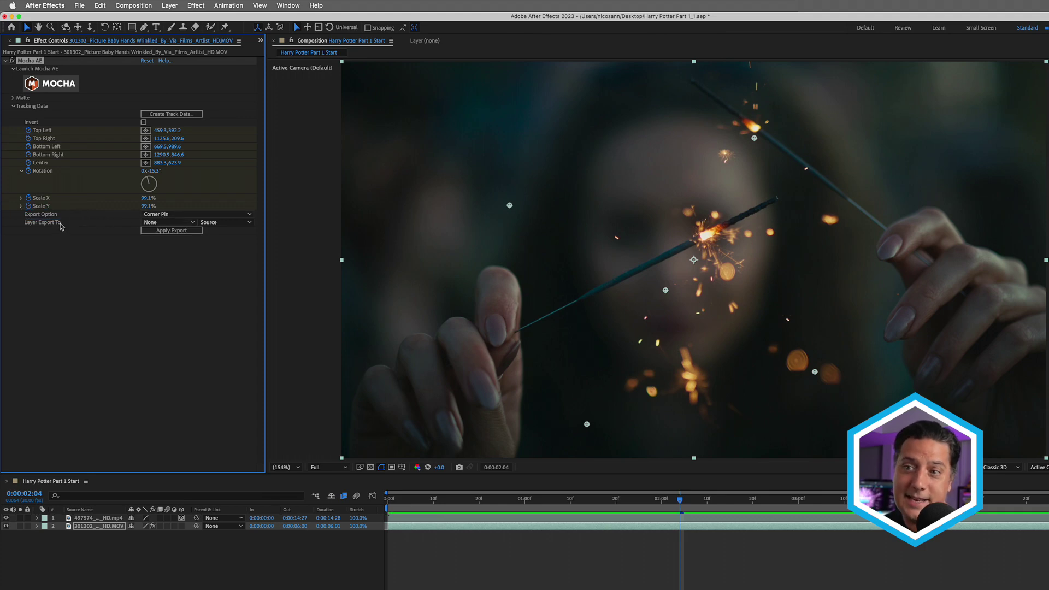
# - Apply the Corner Pin export of the tracking data to the 497574_Hands Holding Sparklers Woman layer
pyautogui.click(162, 223)
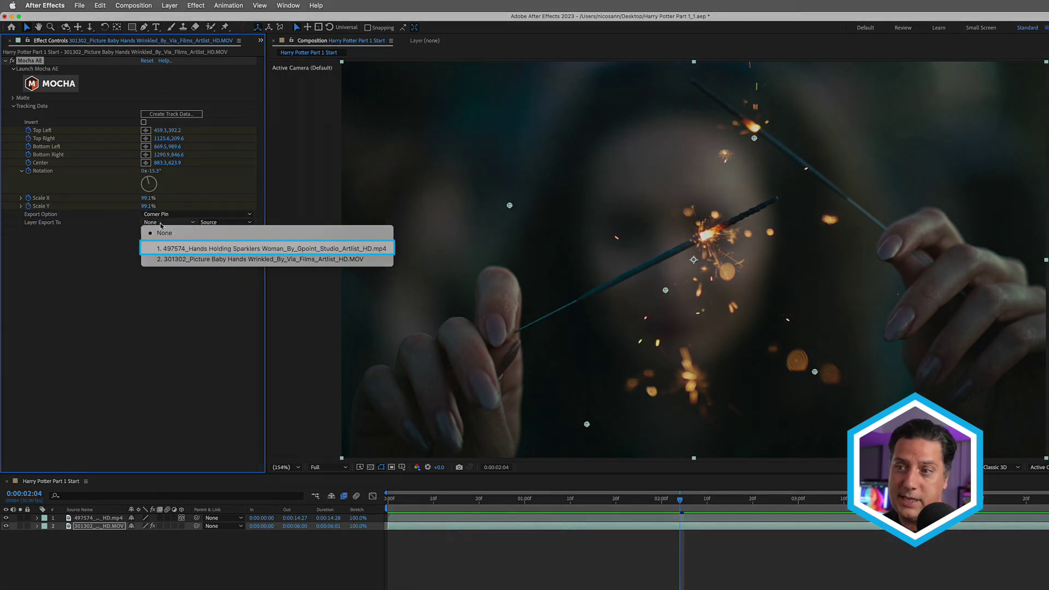
pyautogui.click(173, 248)
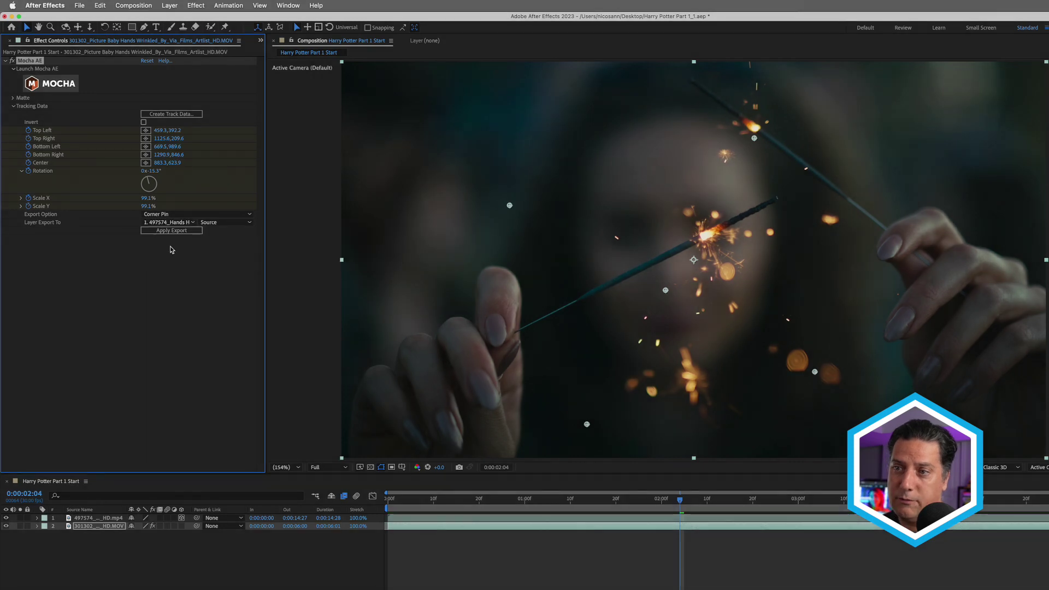
pyautogui.click(174, 230)
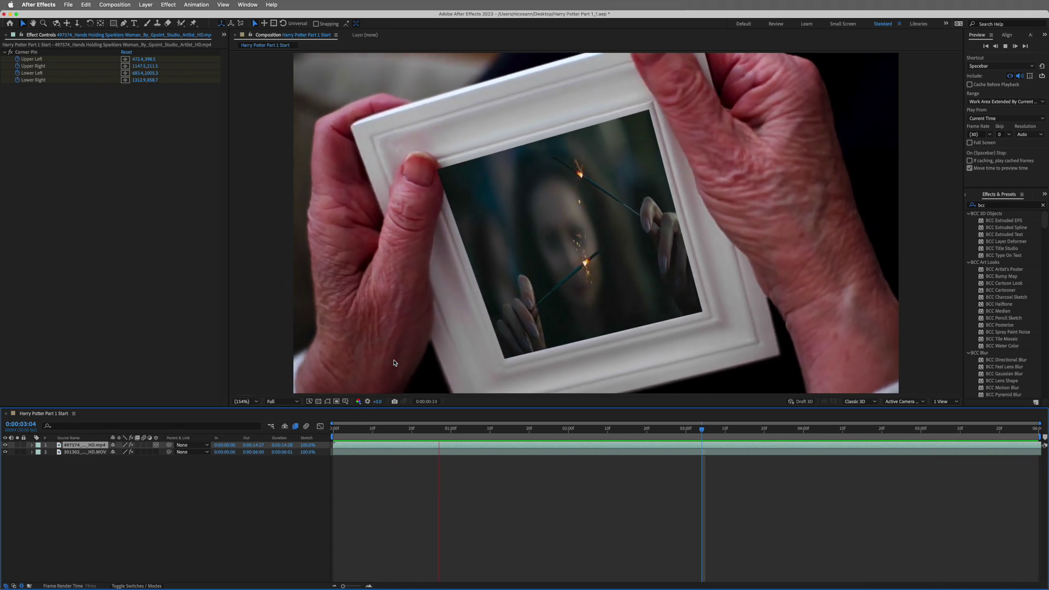
# - Apply the Color Link effect to the sparkler clip and place it above Corner Pin in the effect order
pyautogui.press('space')
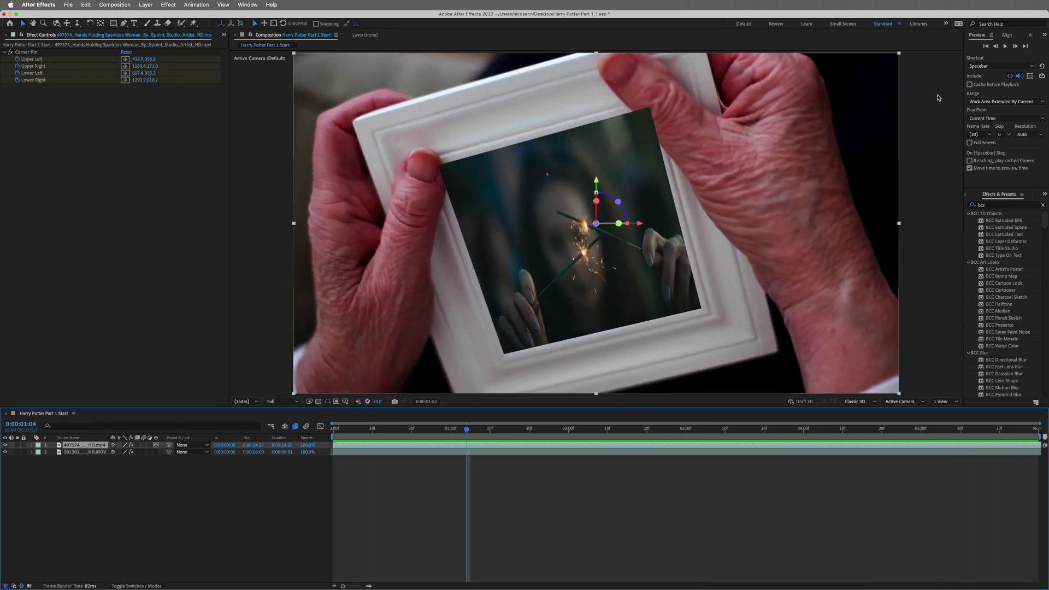
pyautogui.click(993, 206)
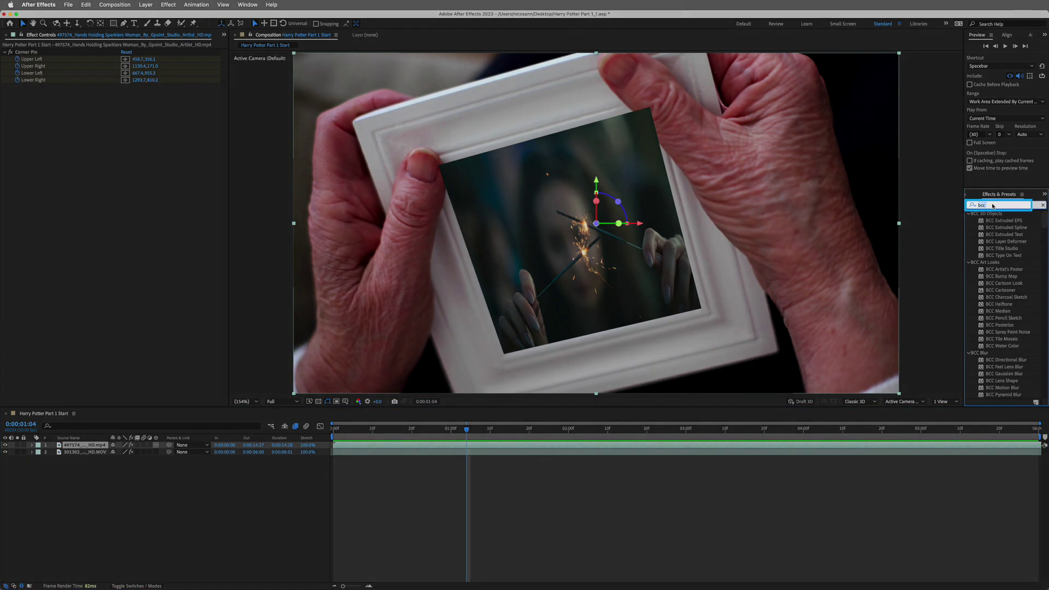
pyautogui.write('color')
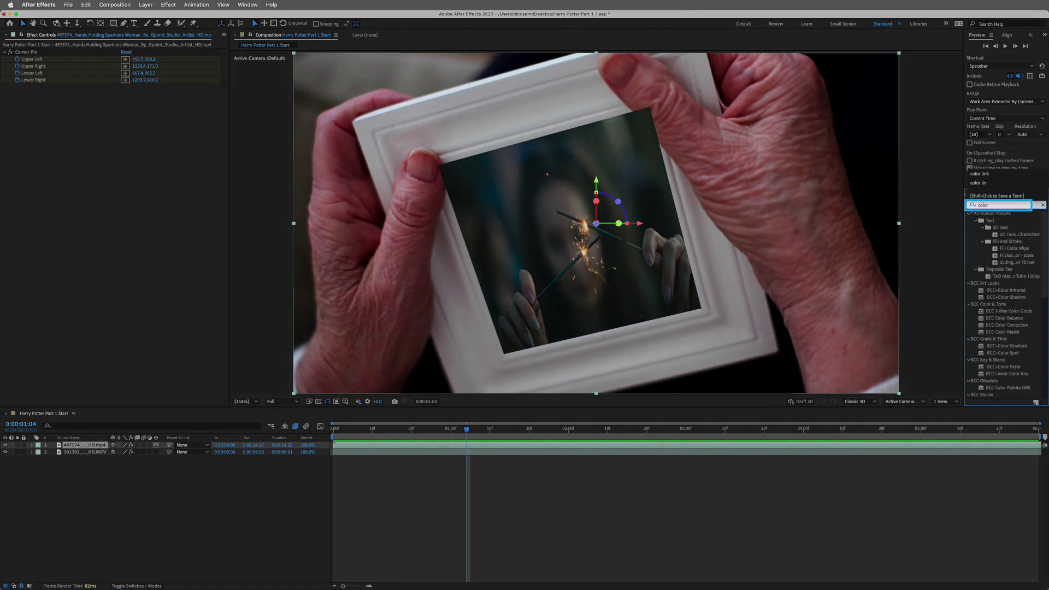
pyautogui.write(' link')
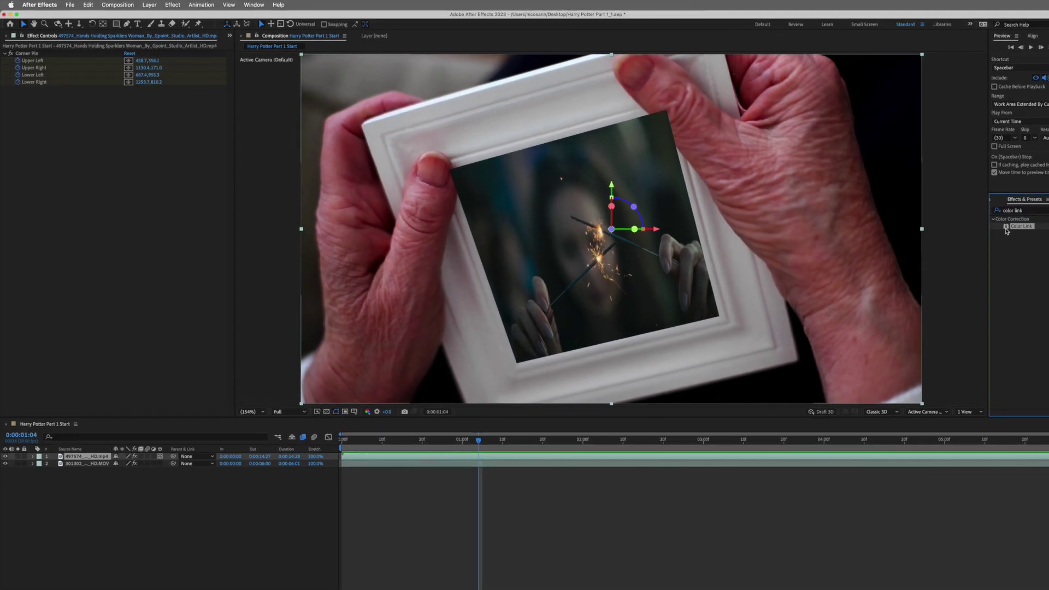
pyautogui.doubleClick(1019, 226)
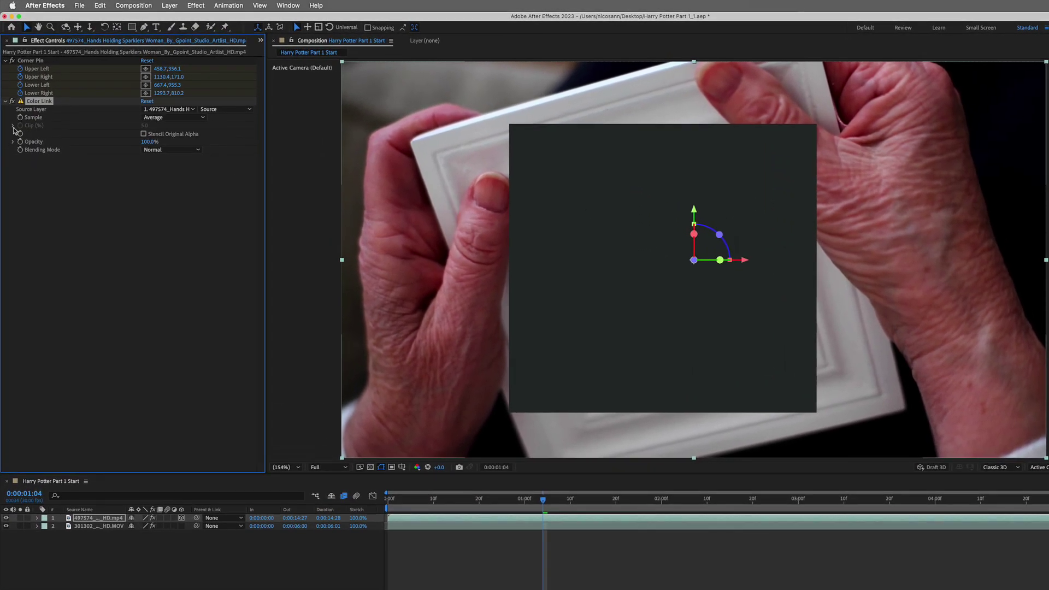
pyautogui.moveTo(36, 103); pyautogui.dragTo(41, 58)
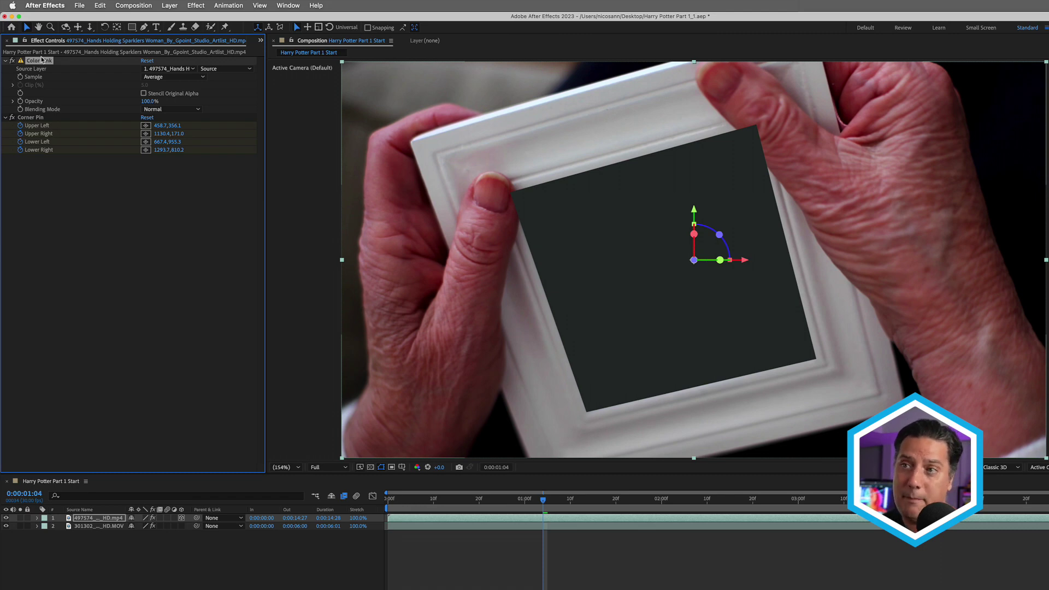
# - Set Color Link's source layer to the 301302_Picture Baby Hands Wrinkled clip and enable Stencil Original Alpha
pyautogui.click(175, 69)
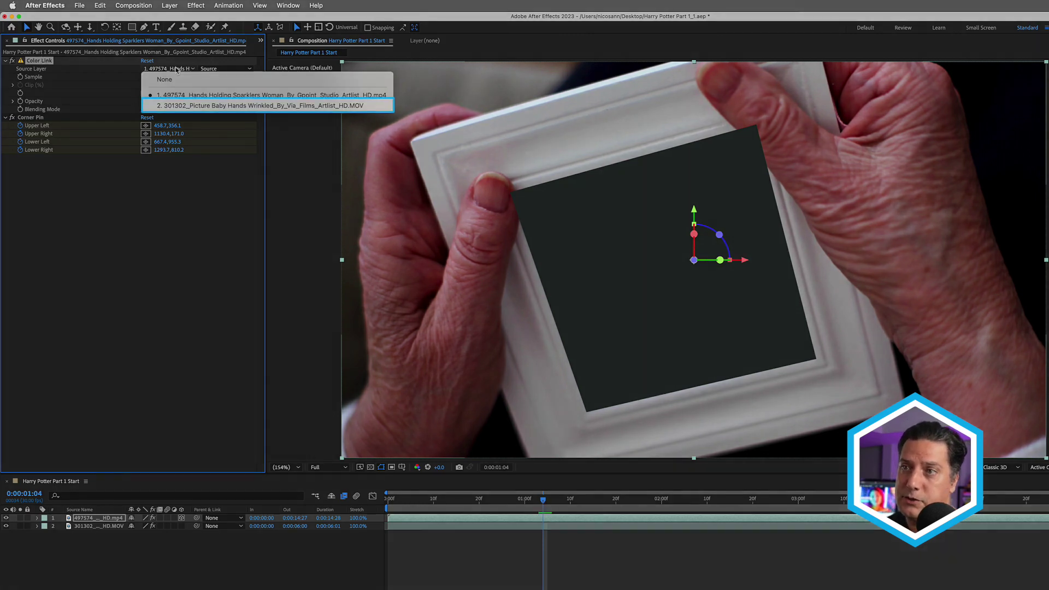
pyautogui.click(179, 106)
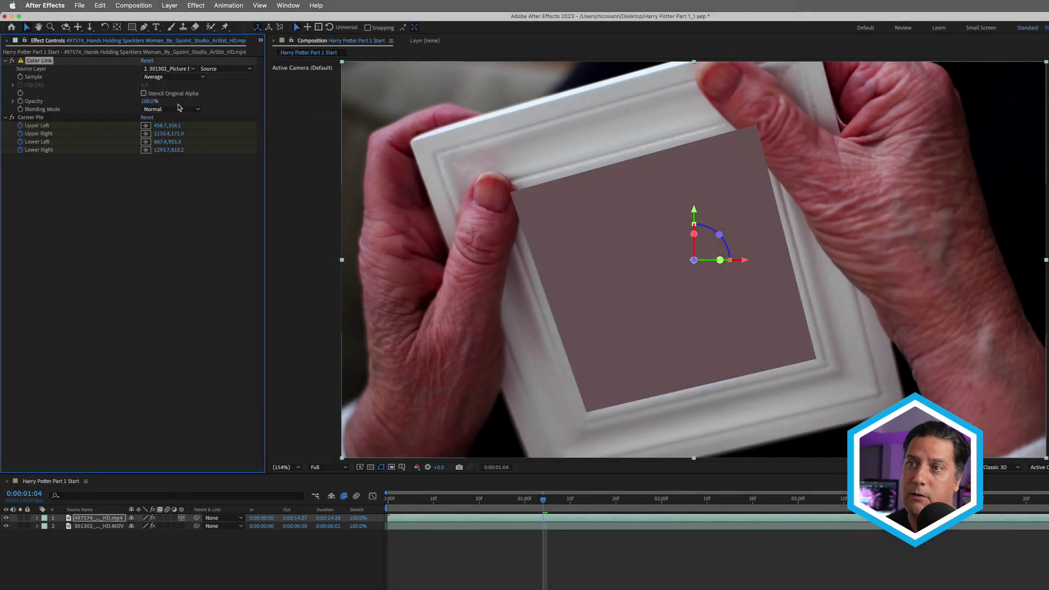
pyautogui.click(143, 93)
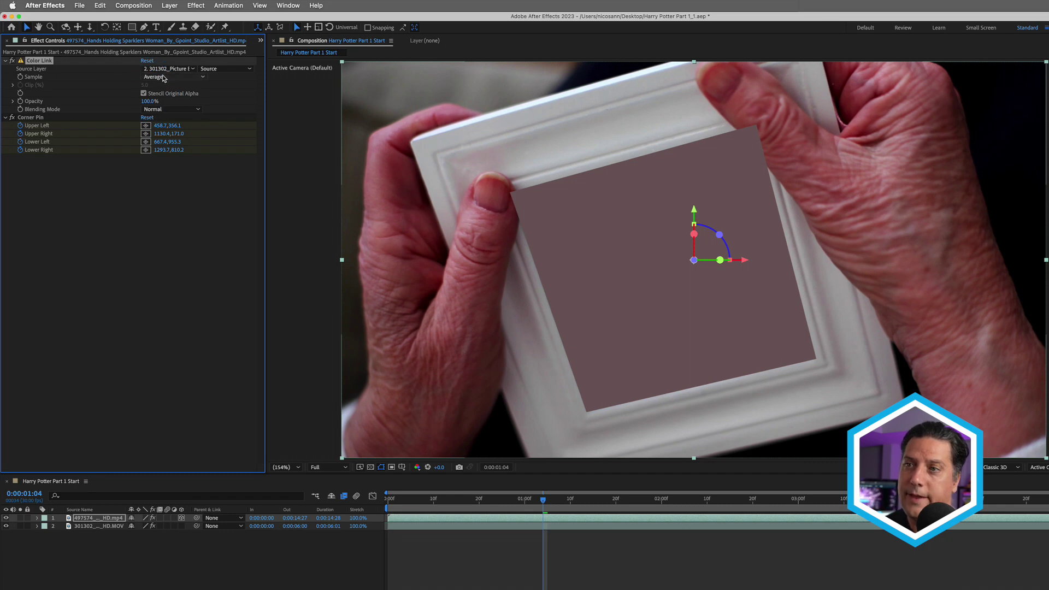
# - Set Color Link's sample to Max RGB and its blending mode to Add
pyautogui.click(164, 78)
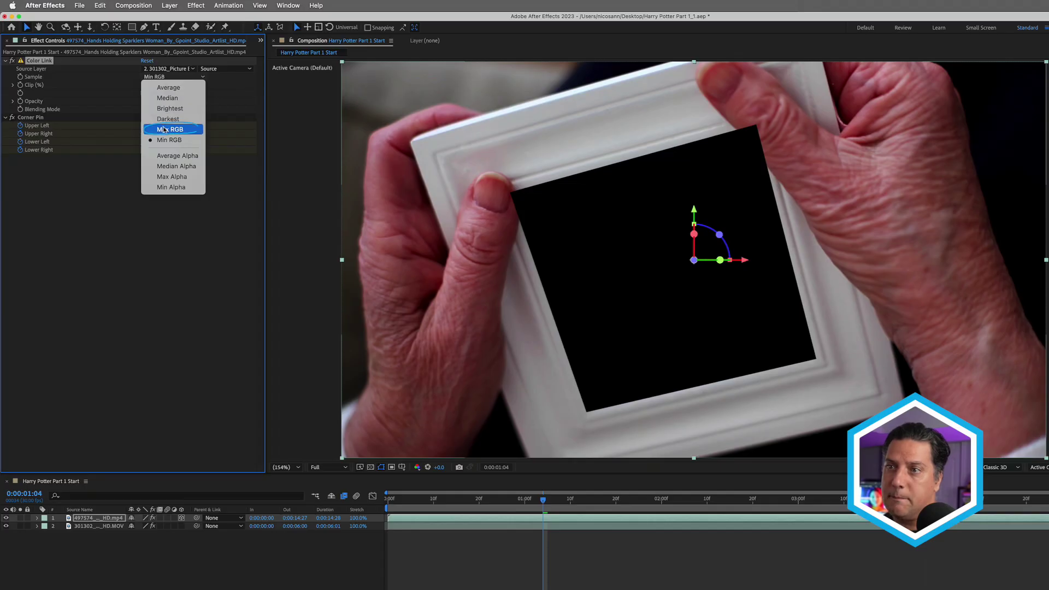
pyautogui.click(164, 130)
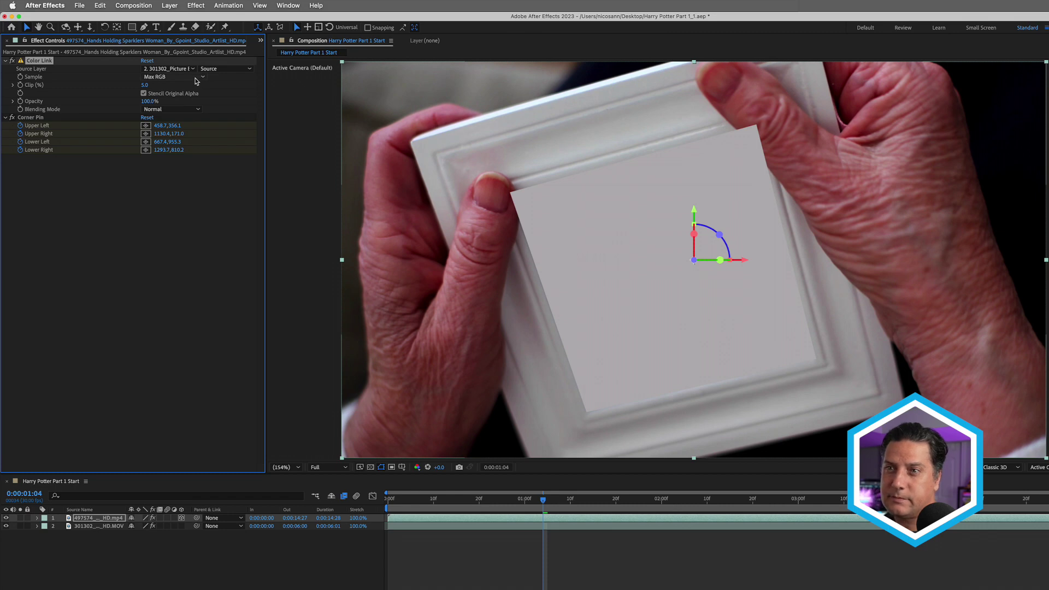
pyautogui.click(177, 110)
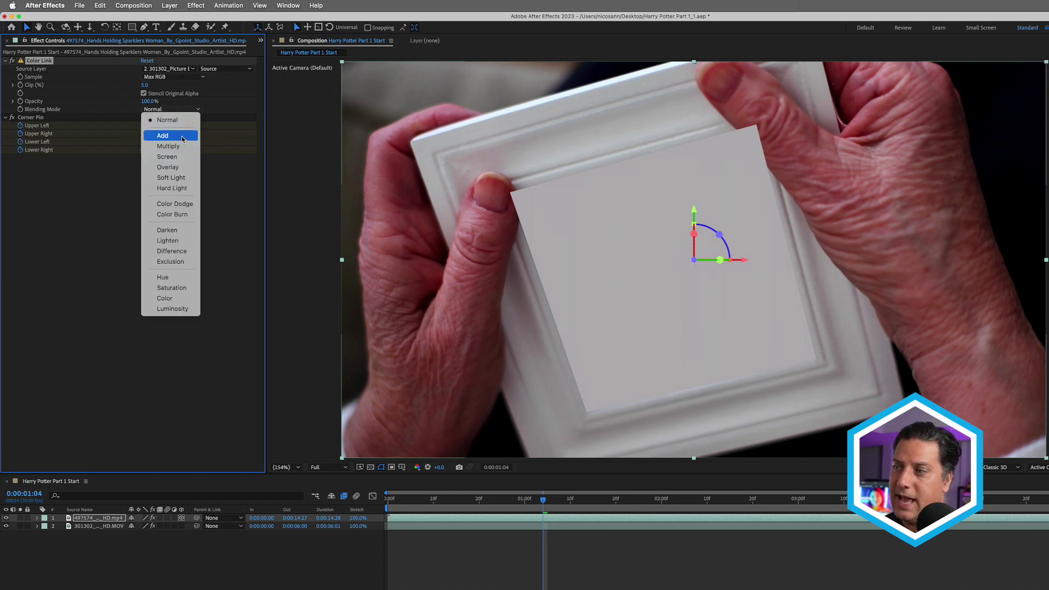
pyautogui.click(181, 136)
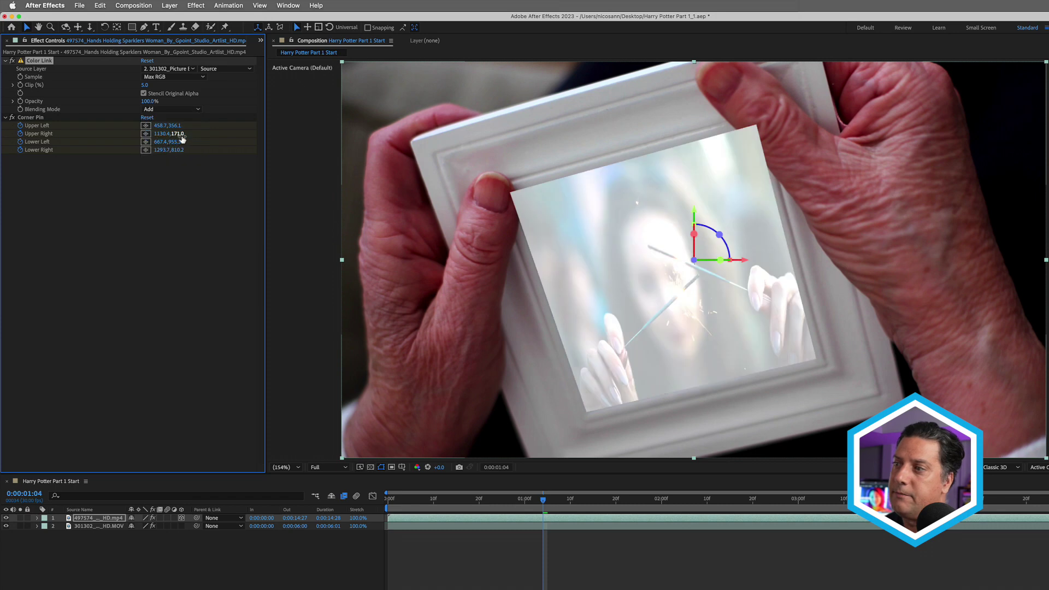
# - Set Color Link's opacity to 20% and play the composition to check the blend
pyautogui.click(148, 101)
pyautogui.write('20')
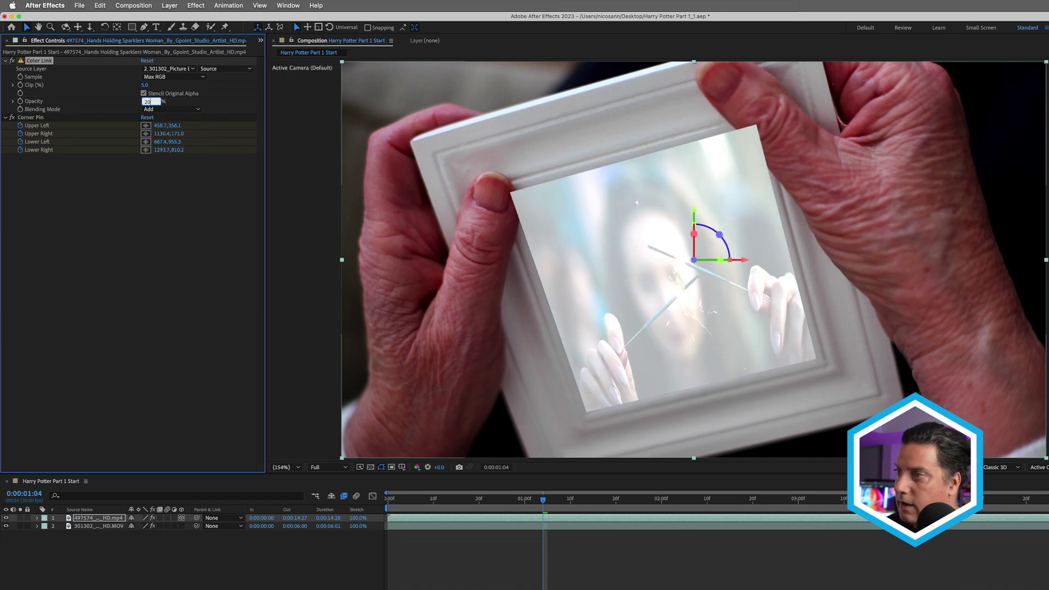
pyautogui.press('Return')
pyautogui.press('space')
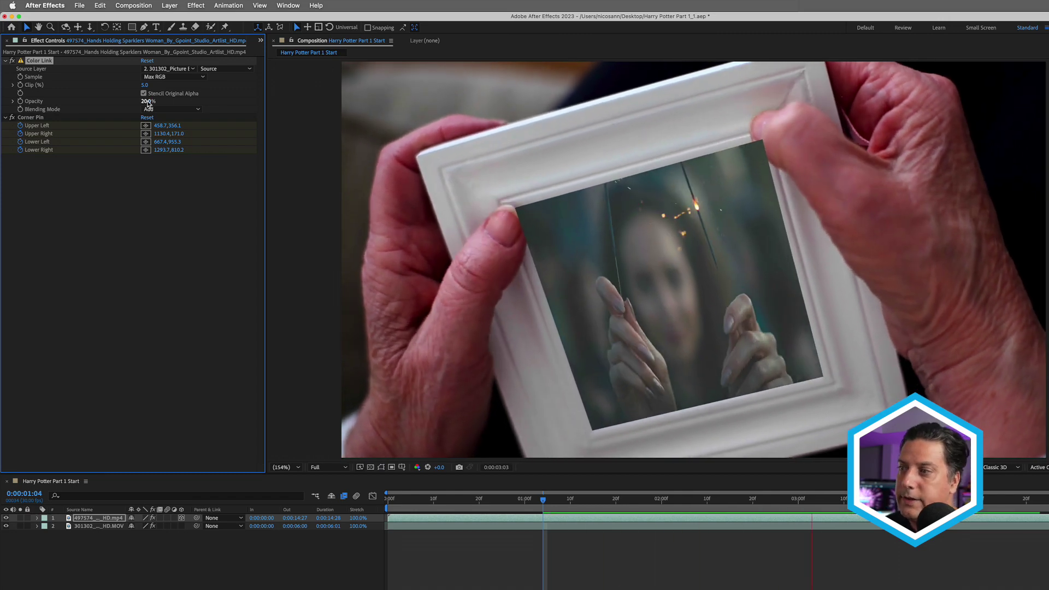
pyautogui.press('space')
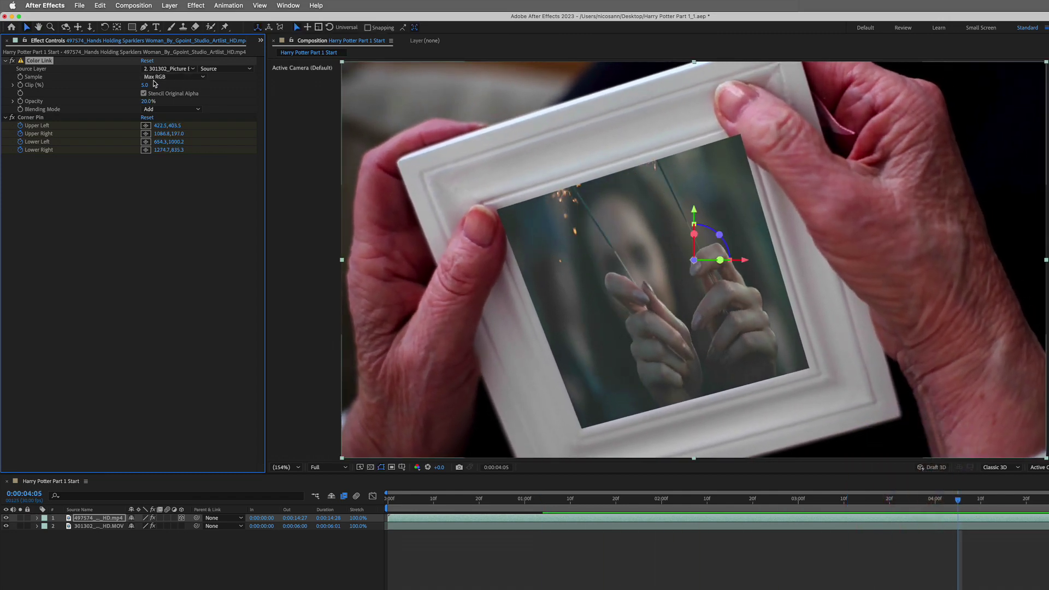
# - Change Color Link's sample to Brightest and its blending mode to Overlay, and preview the composition
pyautogui.click(159, 76)
pyautogui.click(175, 83)
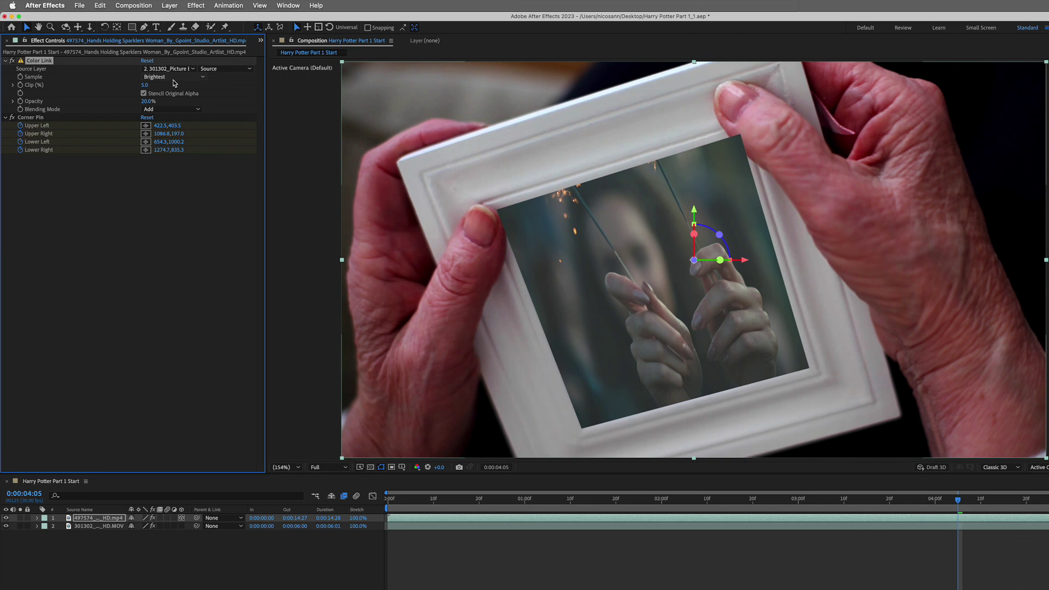
pyautogui.click(167, 77)
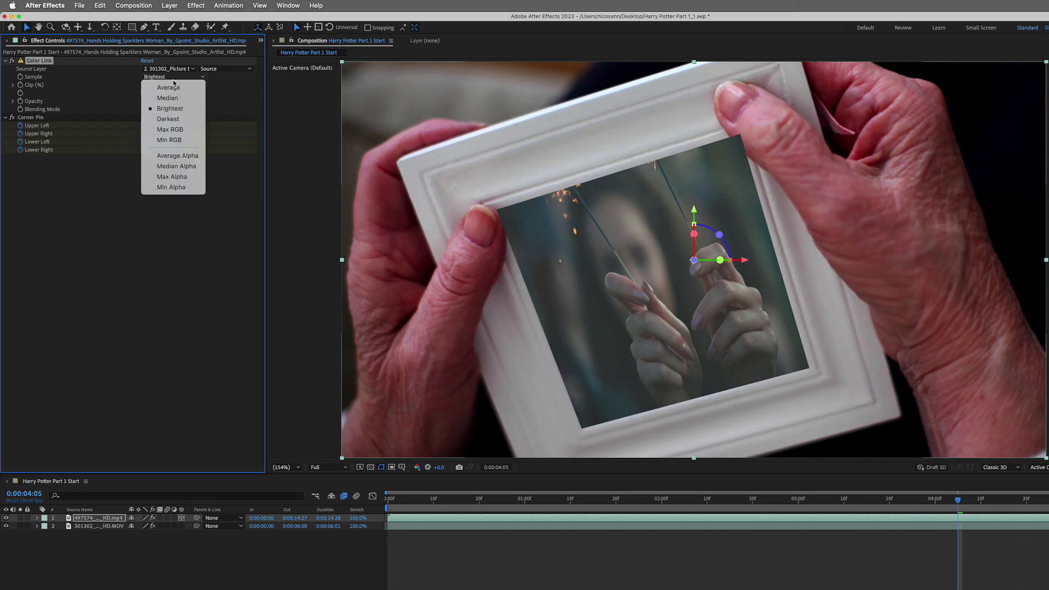
pyautogui.click(167, 108)
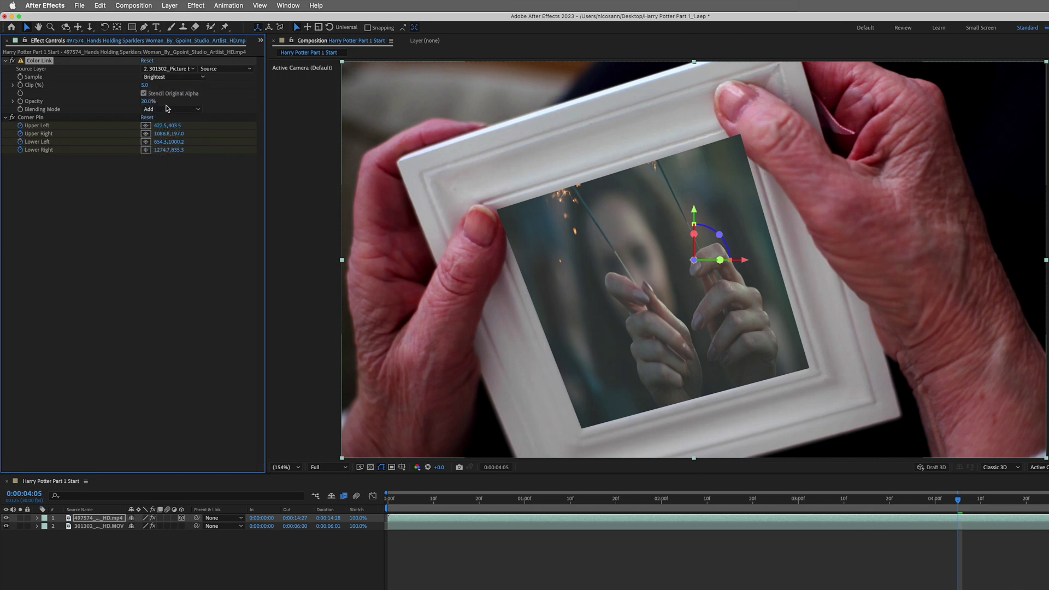
pyautogui.click(168, 109)
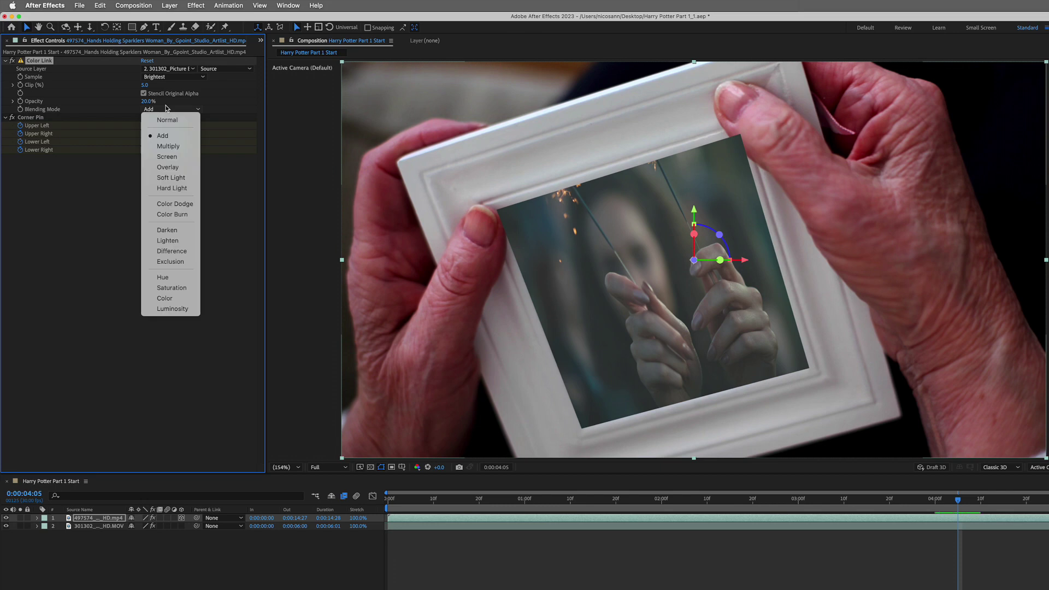
pyautogui.click(176, 168)
pyautogui.press('space')
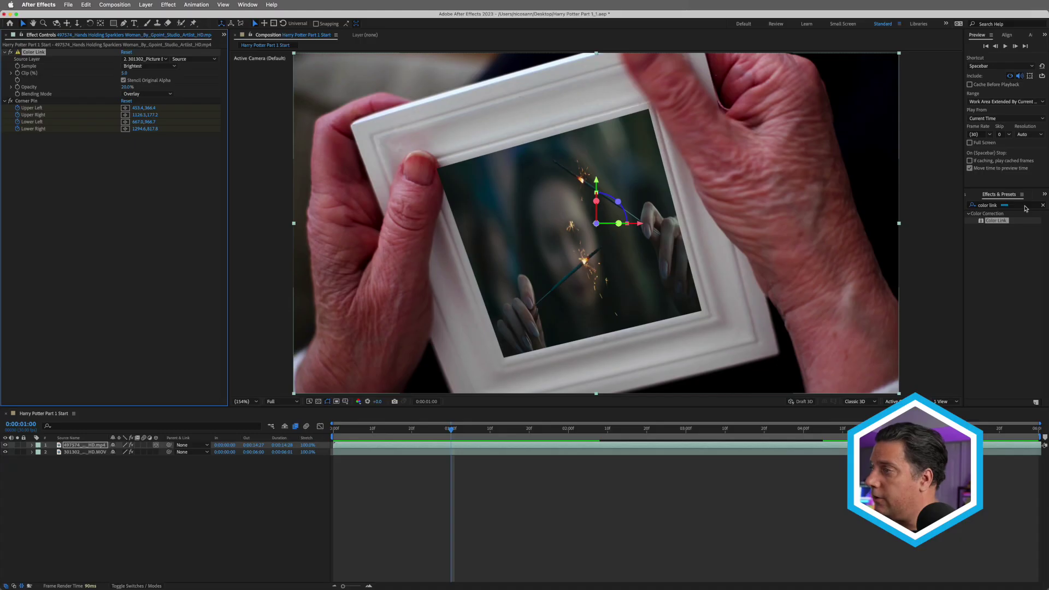
# - Apply the BCC+Borders effect to the sparkler clip and place it between Color Link and Corner Pin
pyautogui.click(1002, 205)
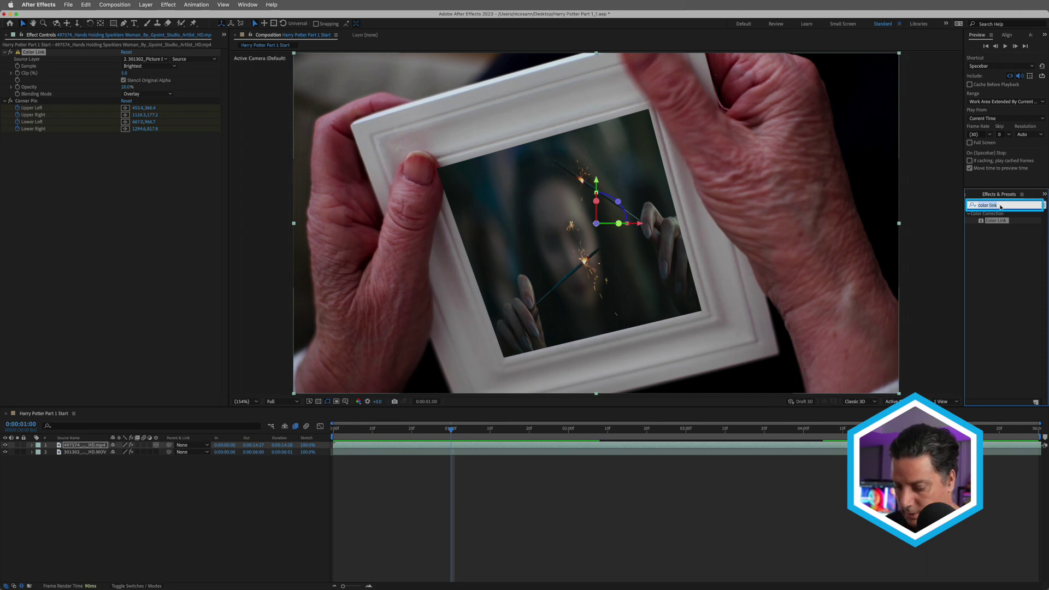
pyautogui.write('bcc')
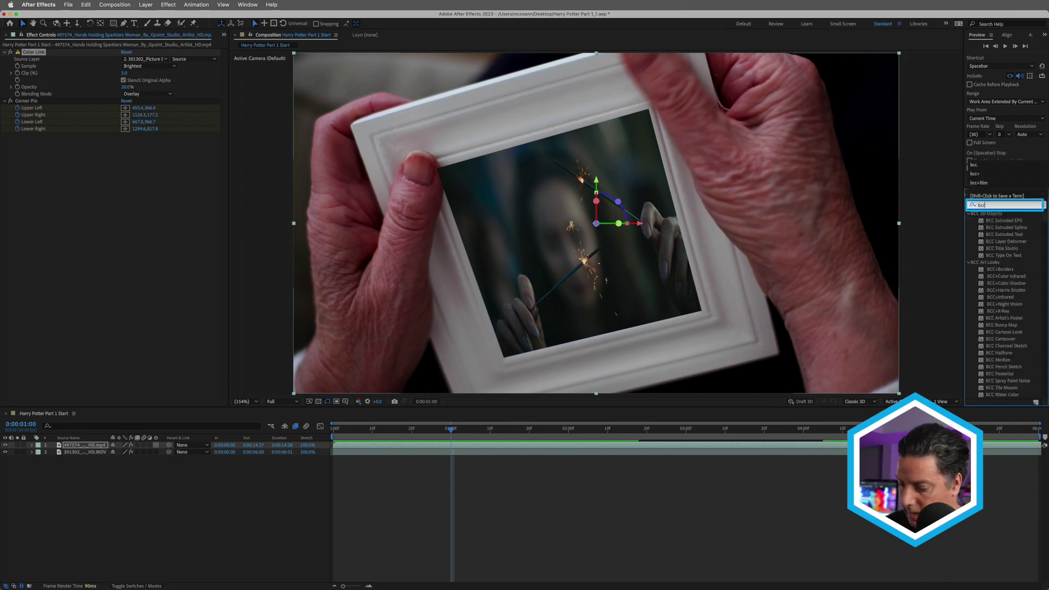
pyautogui.write('+')
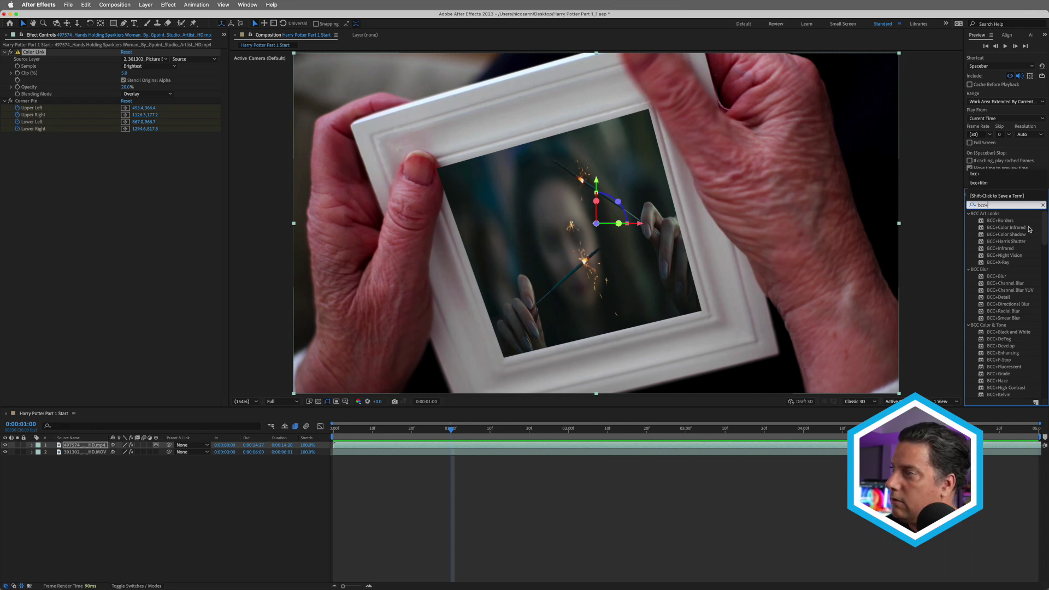
pyautogui.click(1007, 221)
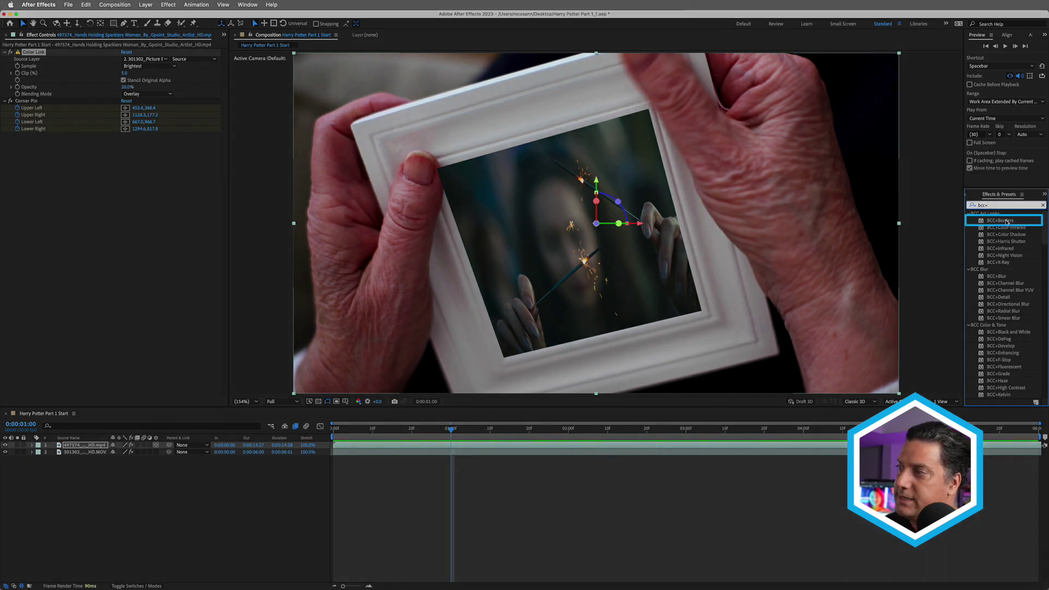
pyautogui.doubleClick(1006, 221)
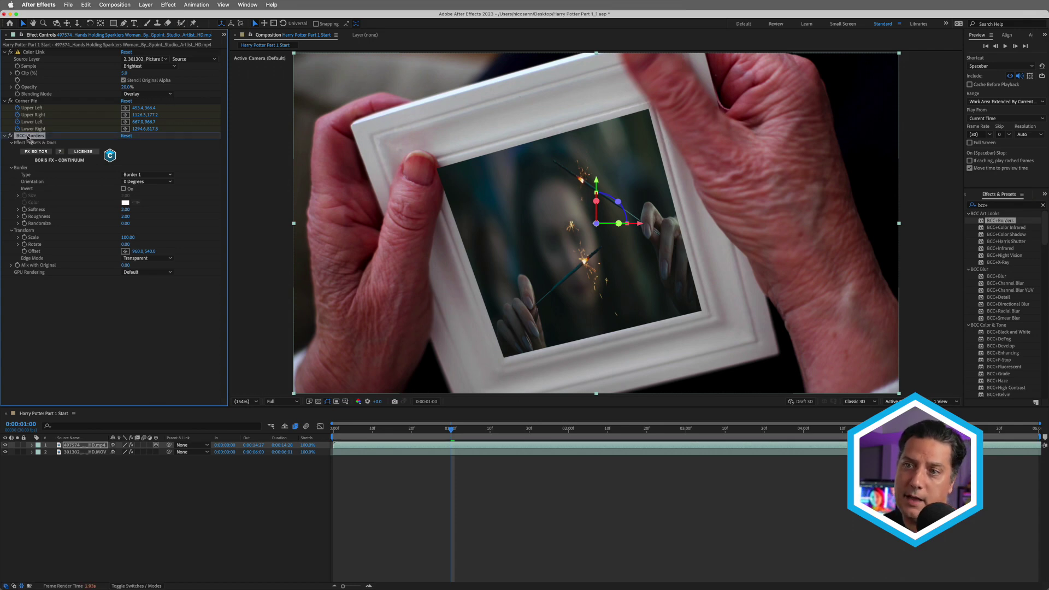
pyautogui.moveTo(28, 137); pyautogui.dragTo(35, 100)
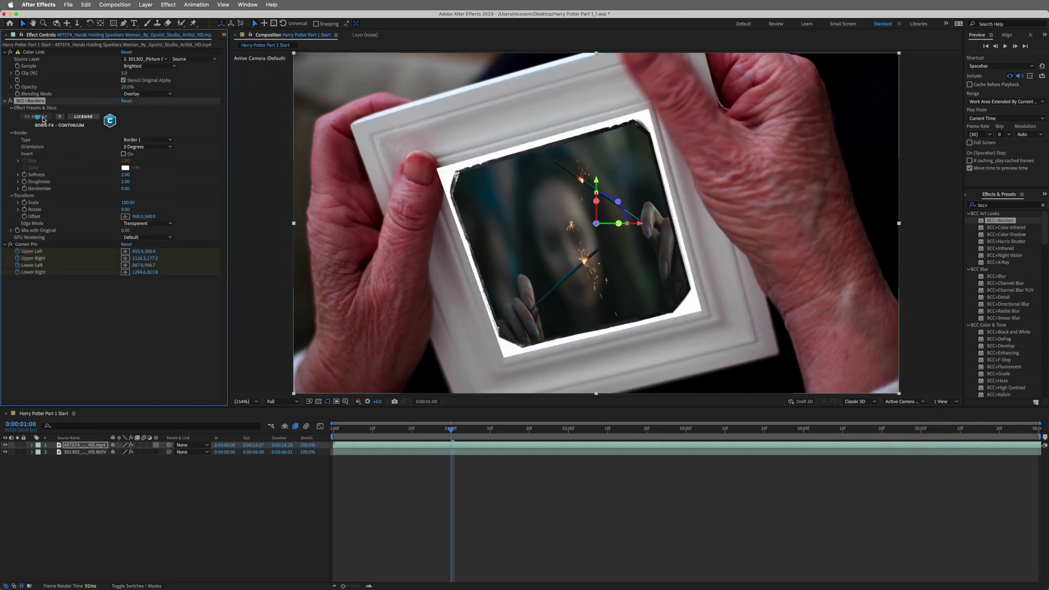
# - Open the FX Editor for BCC+Borders, try the soft border presets and load the Border 11 preset
pyautogui.click(44, 118)
pyautogui.click(140, 223)
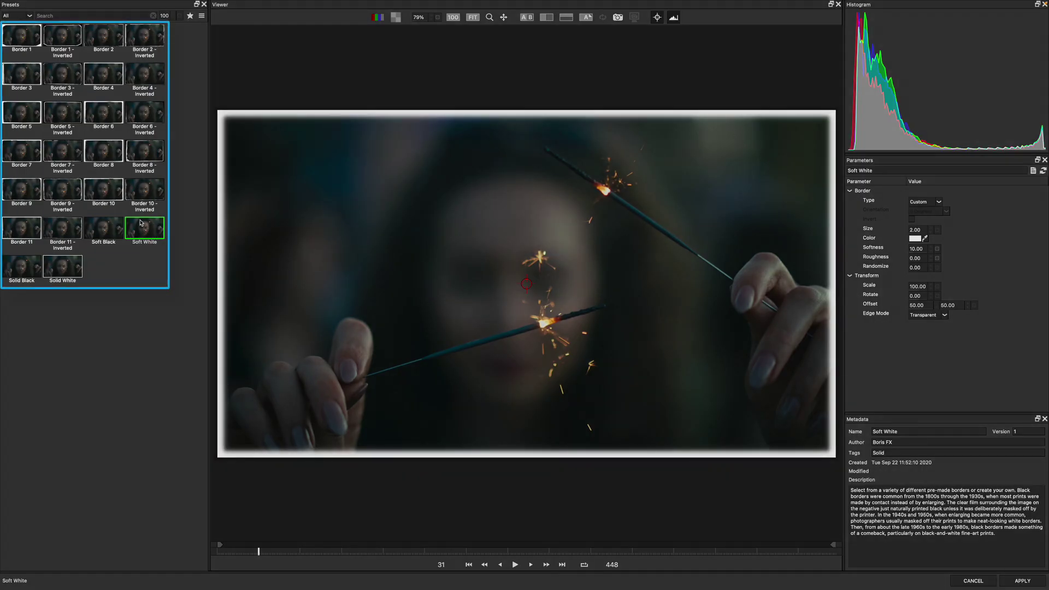
pyautogui.click(98, 226)
pyautogui.click(22, 227)
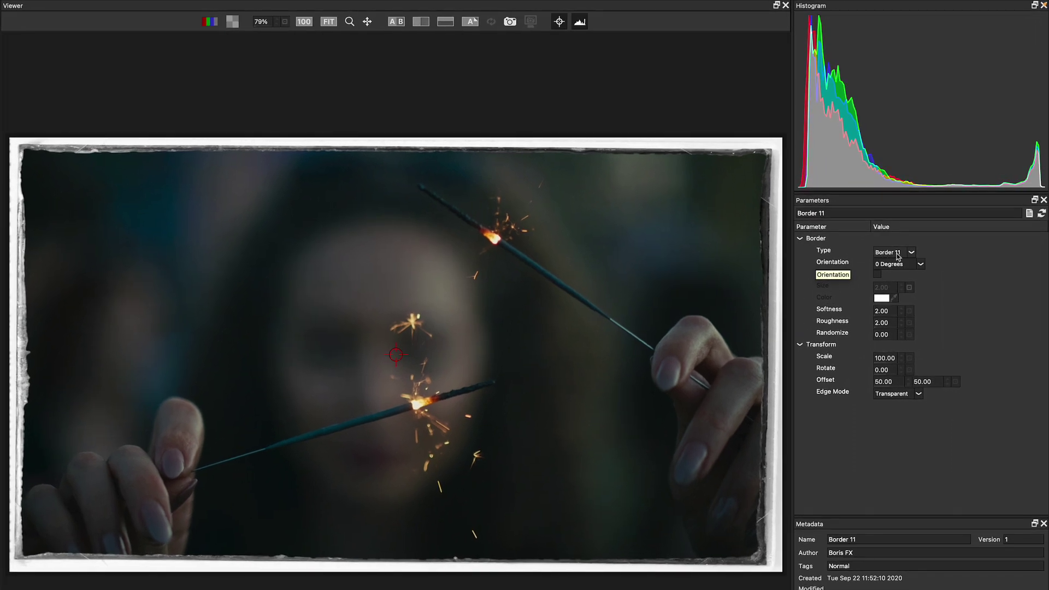
# - Switch the border type to Custom with a size of 0.50 and a roughness of 18
pyautogui.click(901, 257)
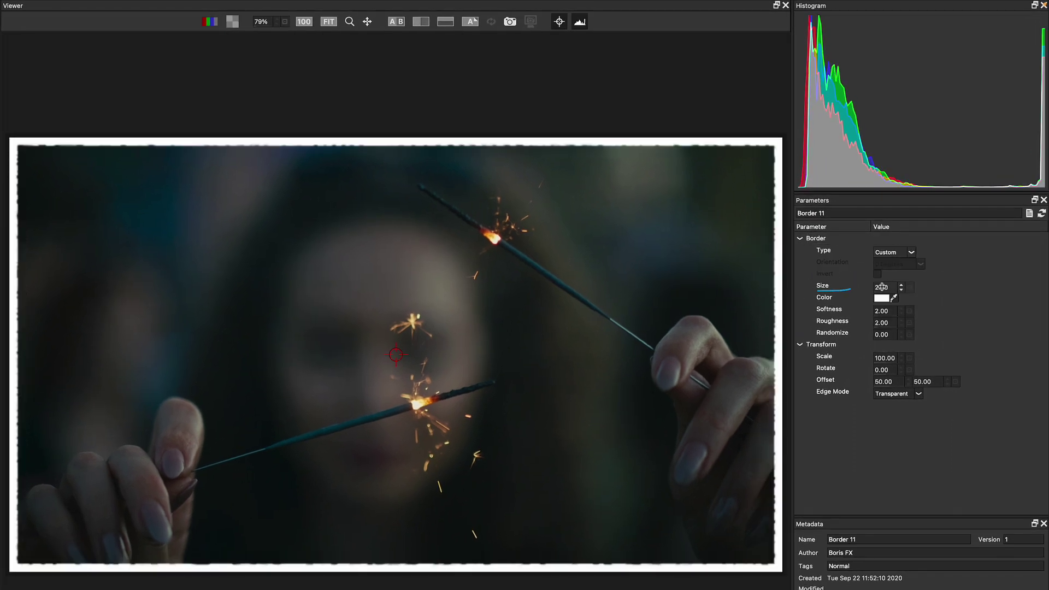
pyautogui.click(882, 287)
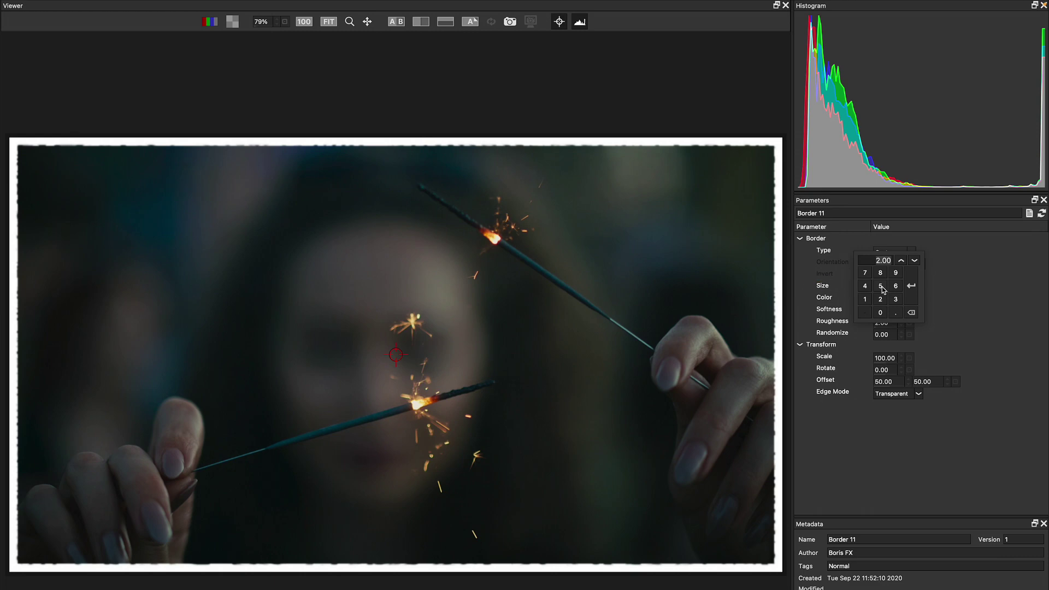
pyautogui.press('Return')
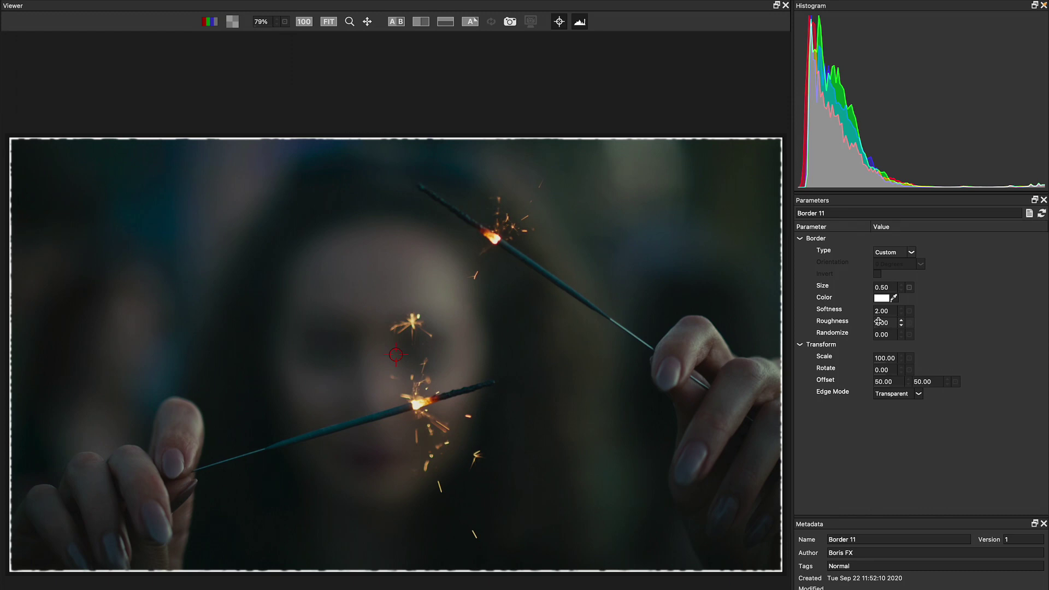
pyautogui.moveTo(878, 321); pyautogui.dragTo(910, 326)
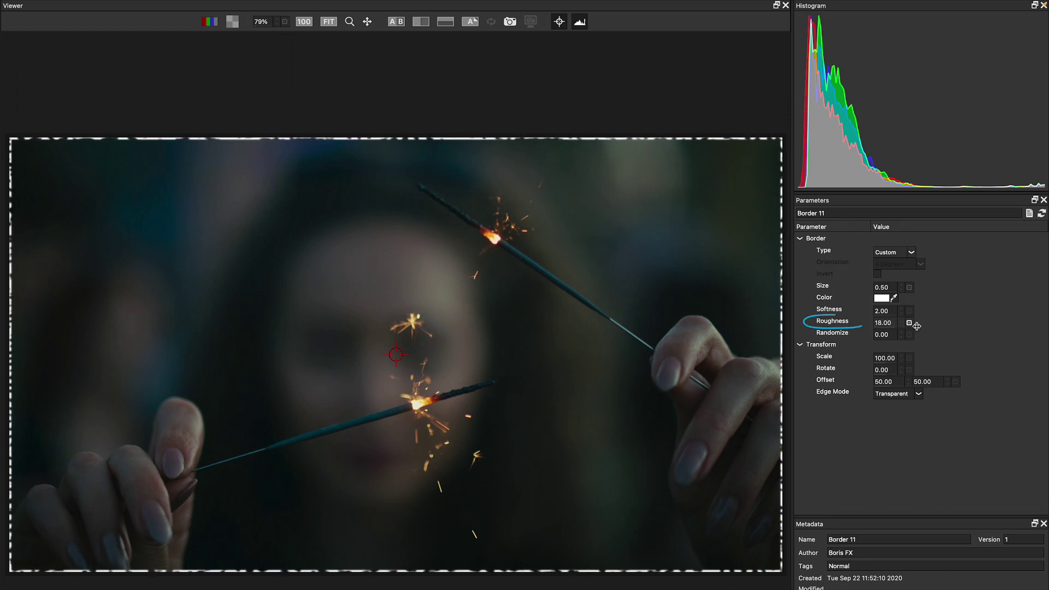
# - Change the border color to near-black 1B1C1F and apply the BCC+Borders settings to the sparkler clip
pyautogui.click(882, 299)
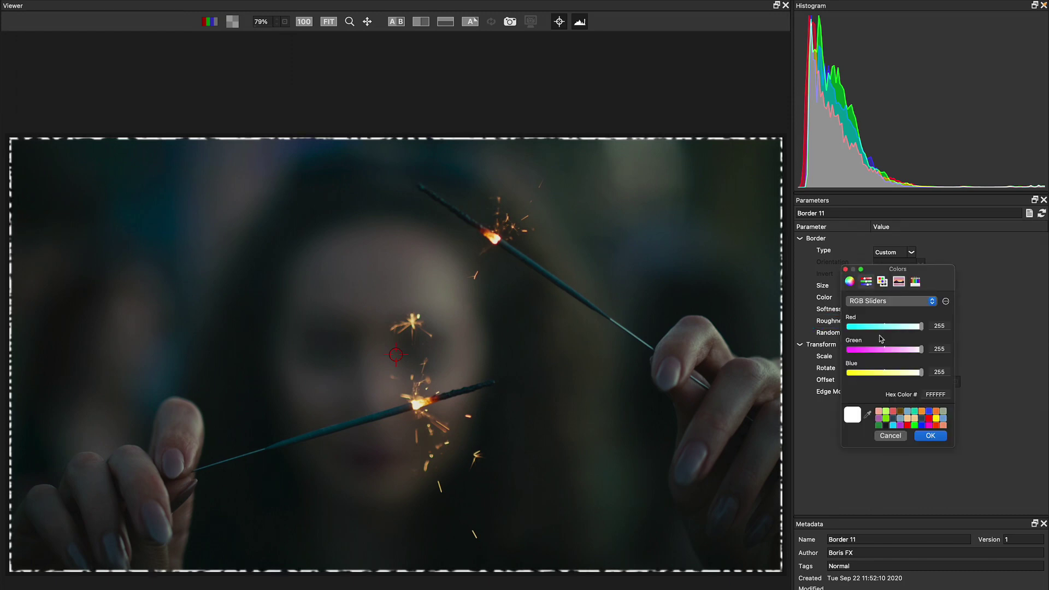
pyautogui.click(885, 425)
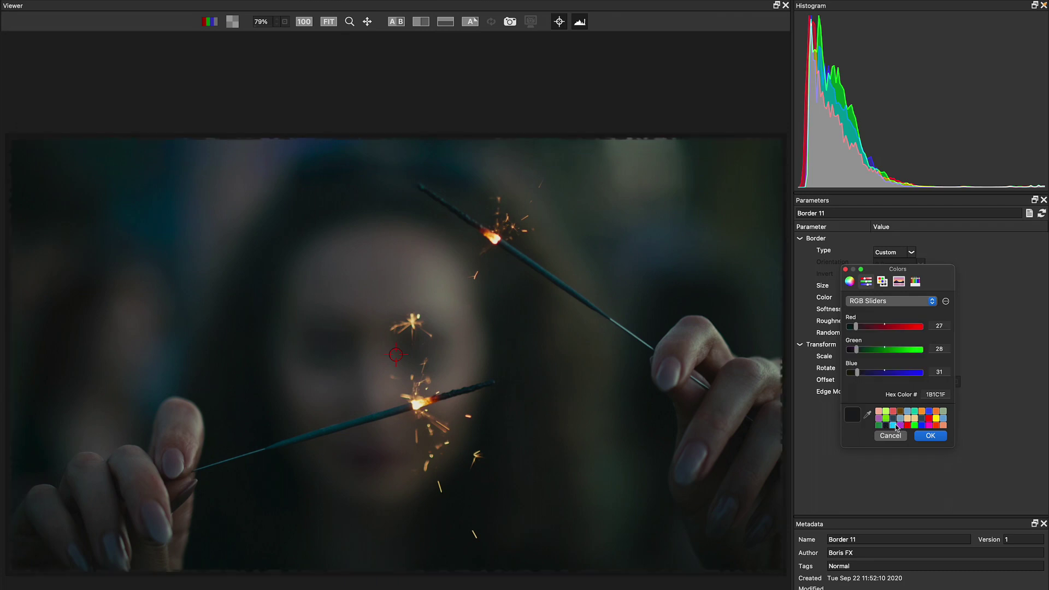
pyautogui.click(930, 436)
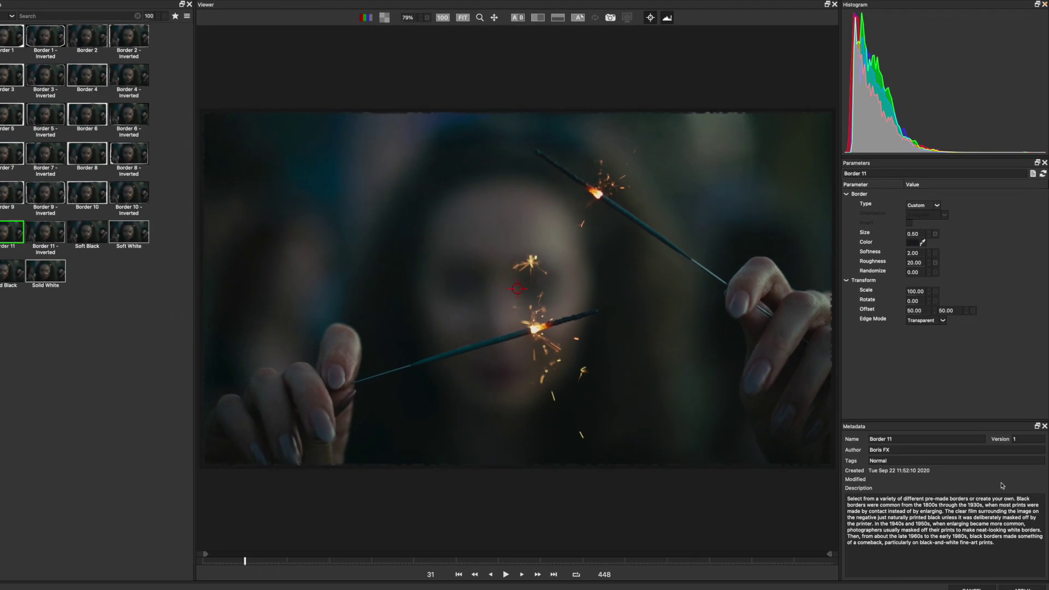
pyautogui.click(1023, 581)
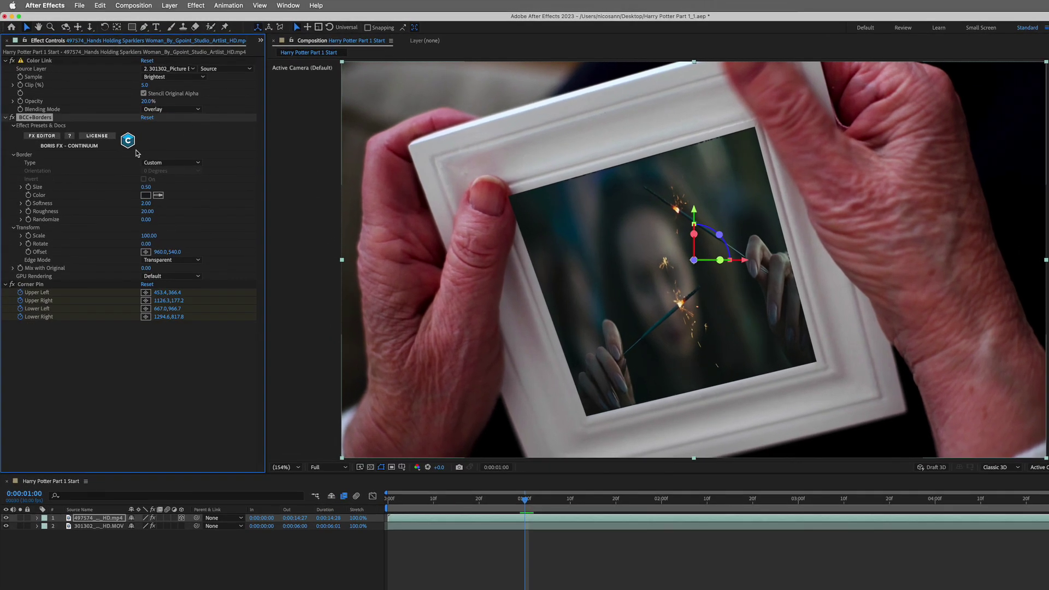
# - Set the BCC+Borders size to 3.00
pyautogui.click(146, 187)
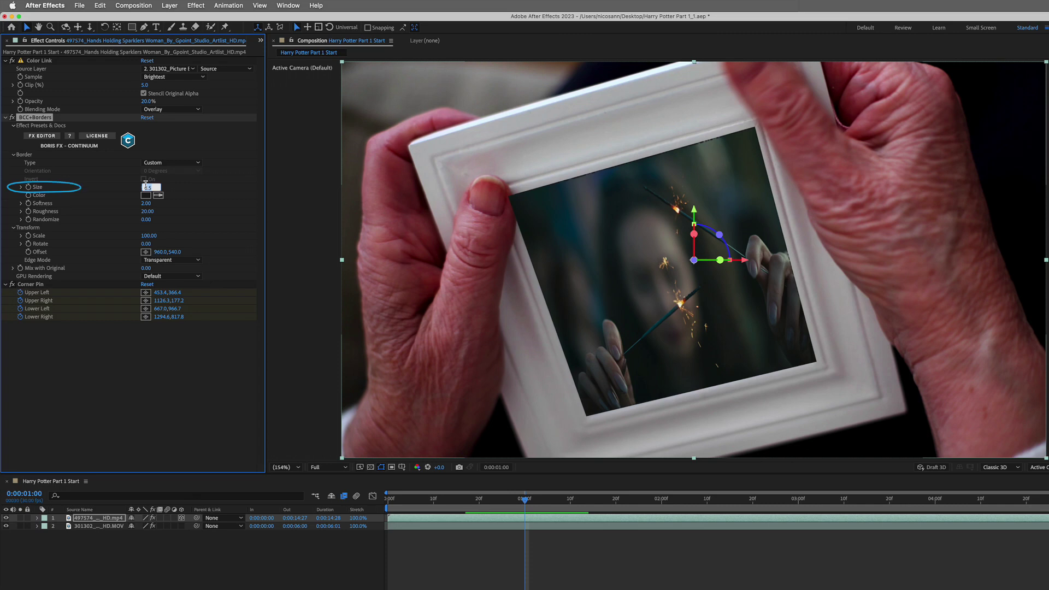
pyautogui.press('Up')
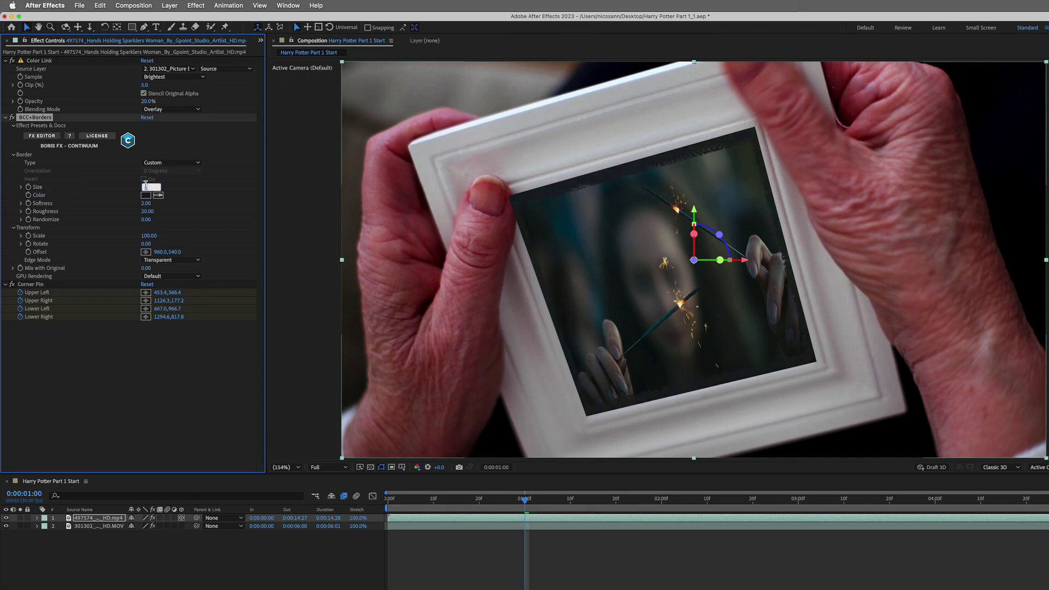
pyautogui.press('Return')
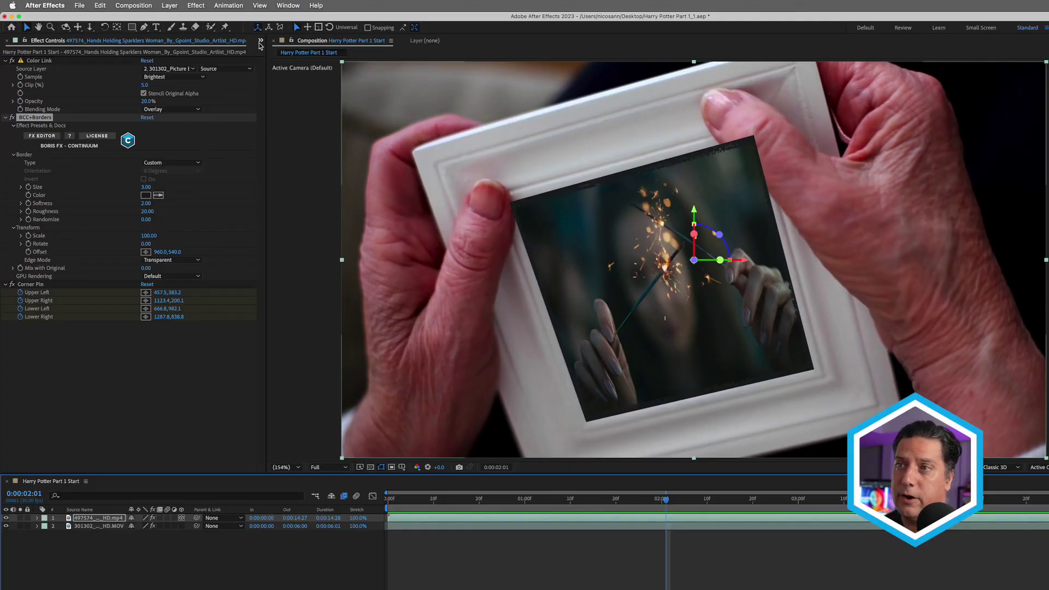
# - Add the 404223 apartment window shadows clip from the Reflection folder to the composition as the uppermost layer
pyautogui.click(260, 41)
pyautogui.click(281, 56)
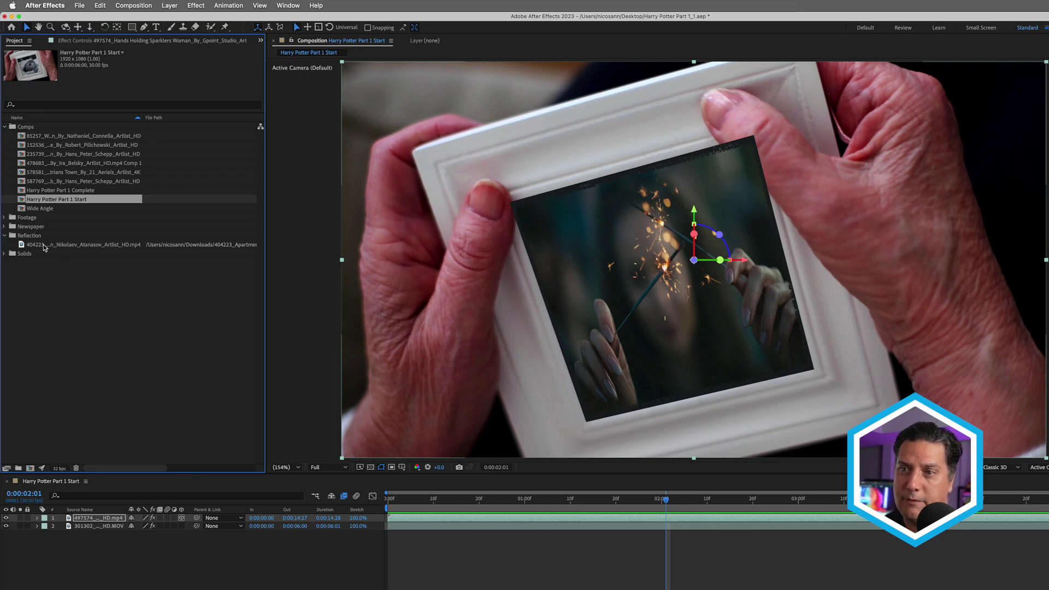
pyautogui.moveTo(45, 247); pyautogui.dragTo(13, 394)
pyautogui.moveTo(23, 512); pyautogui.dragTo(25, 517)
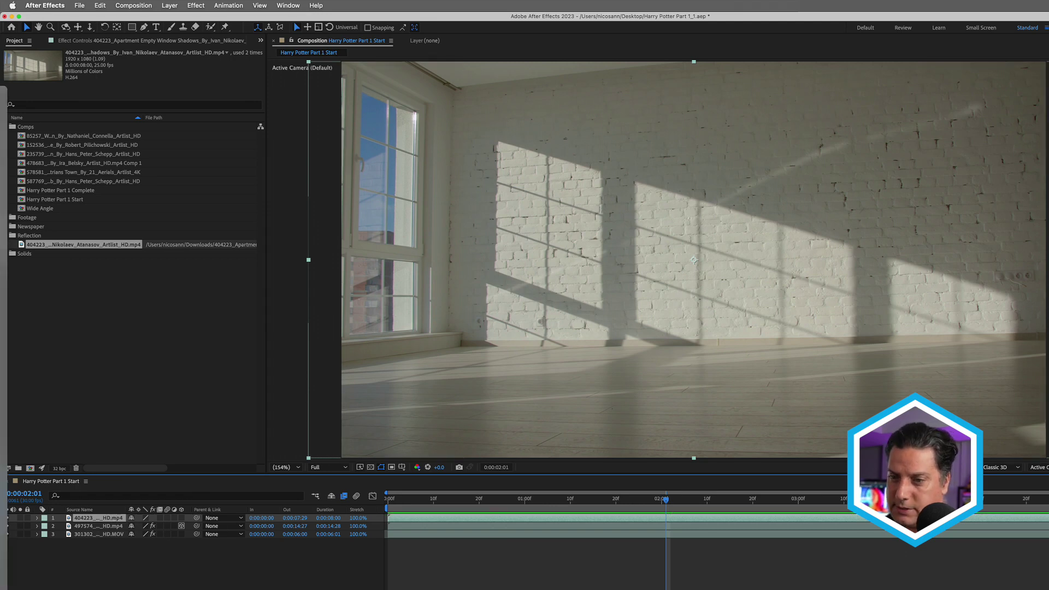
# - Mirror the window shadows layer horizontally by setting its scale to -100, 100%
pyautogui.click(117, 520)
pyautogui.press('s')
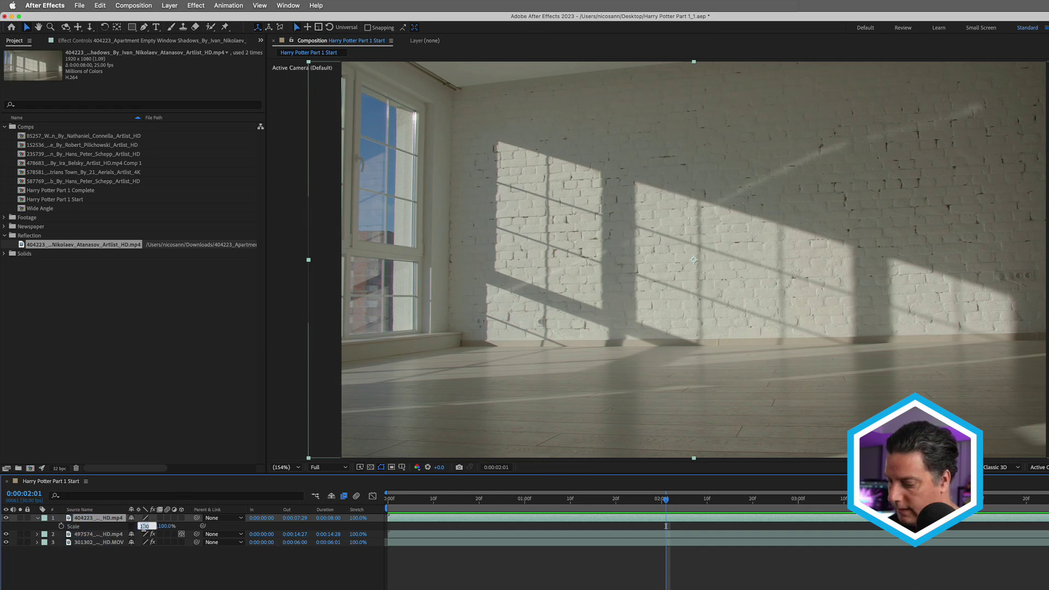
pyautogui.write('-100')
pyautogui.press('Return')
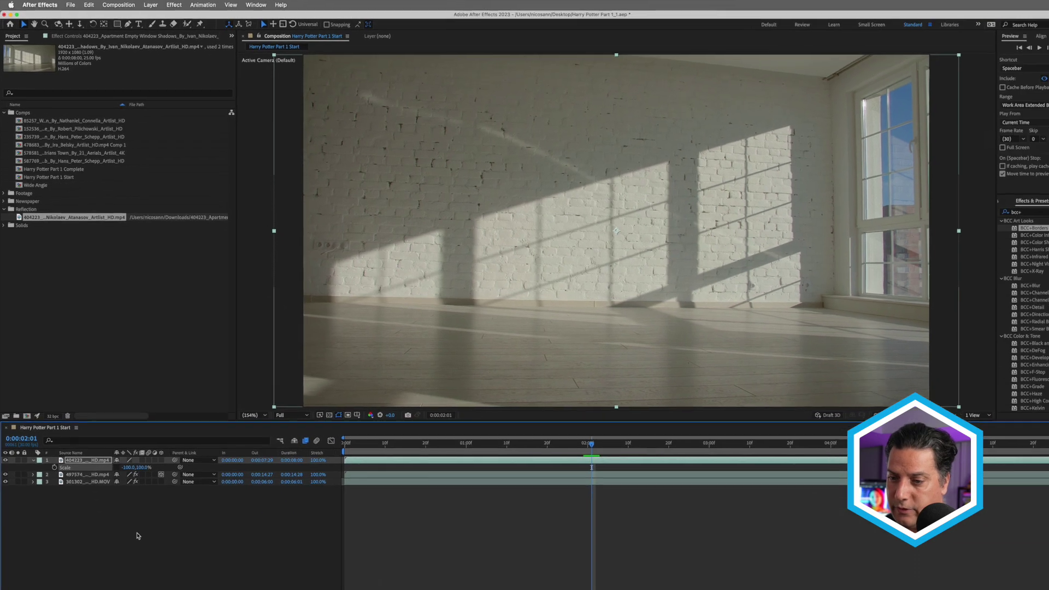
# - Use the sparkler layer as the window shadows layer's track matte and make the sparkler layer visible again
pyautogui.click(134, 586)
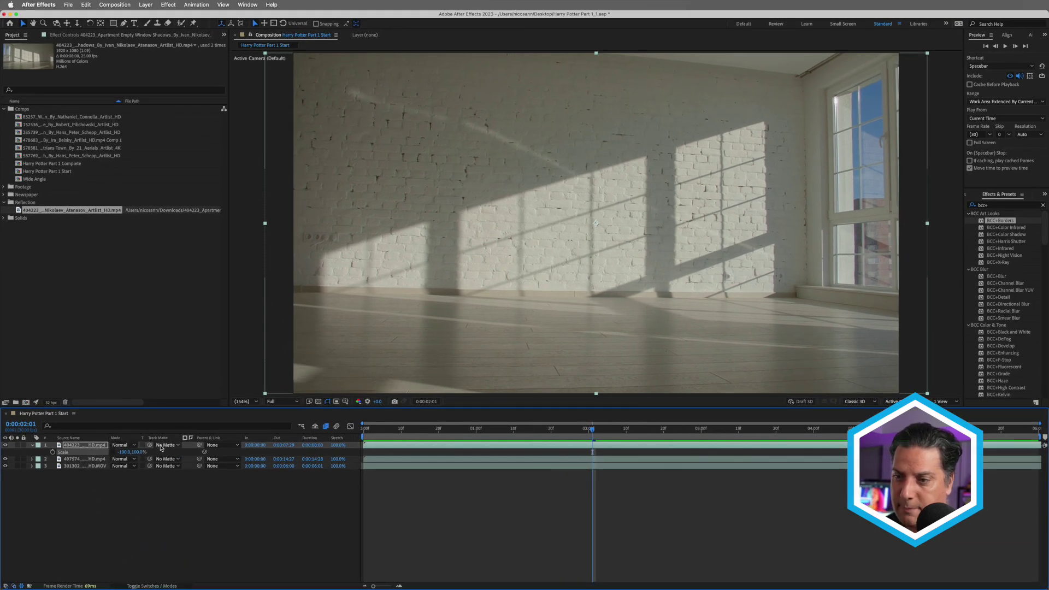
pyautogui.click(162, 446)
pyautogui.click(177, 477)
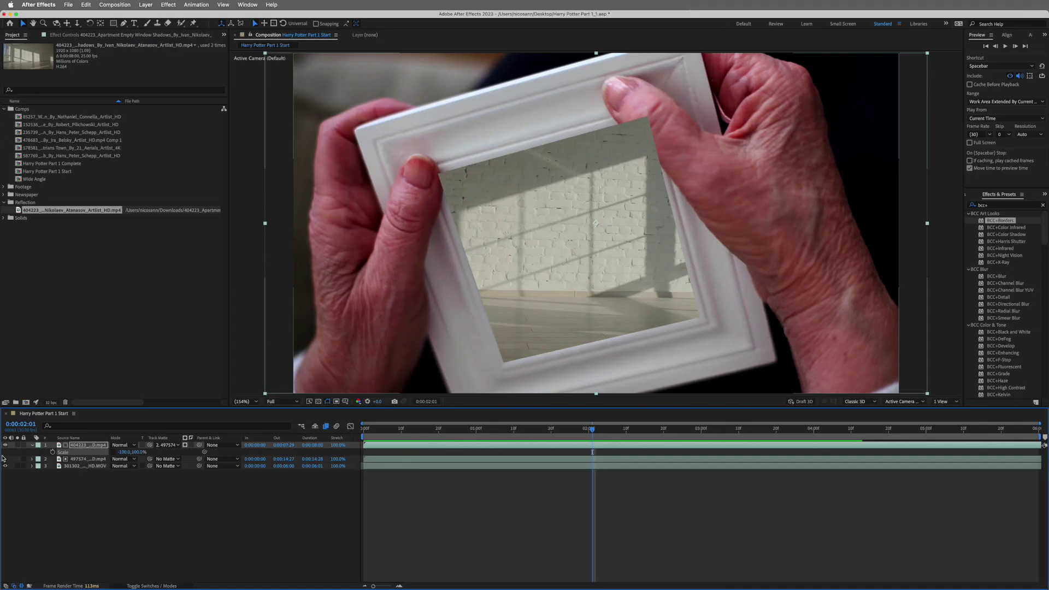
pyautogui.click(5, 459)
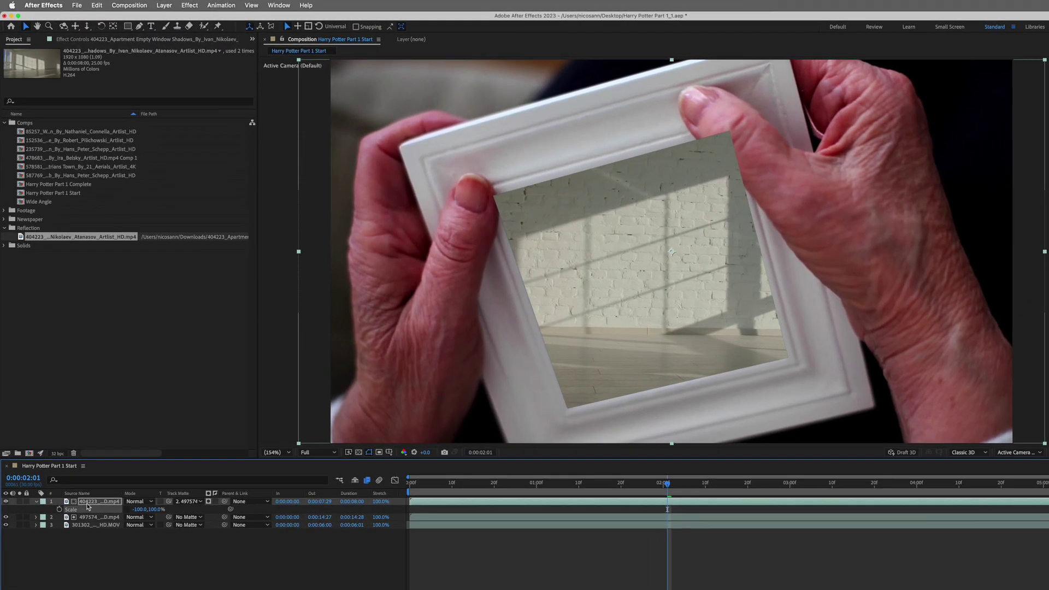
# - Lower the window shadows layer's opacity to 10% after trying 15%, and preview the composition
pyautogui.press('t')
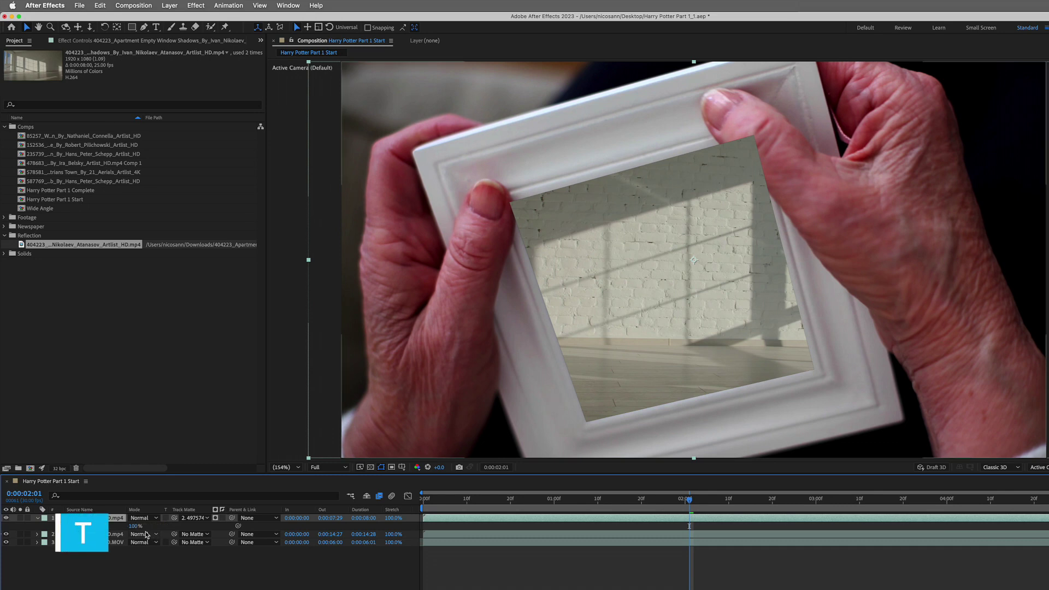
pyautogui.write('15')
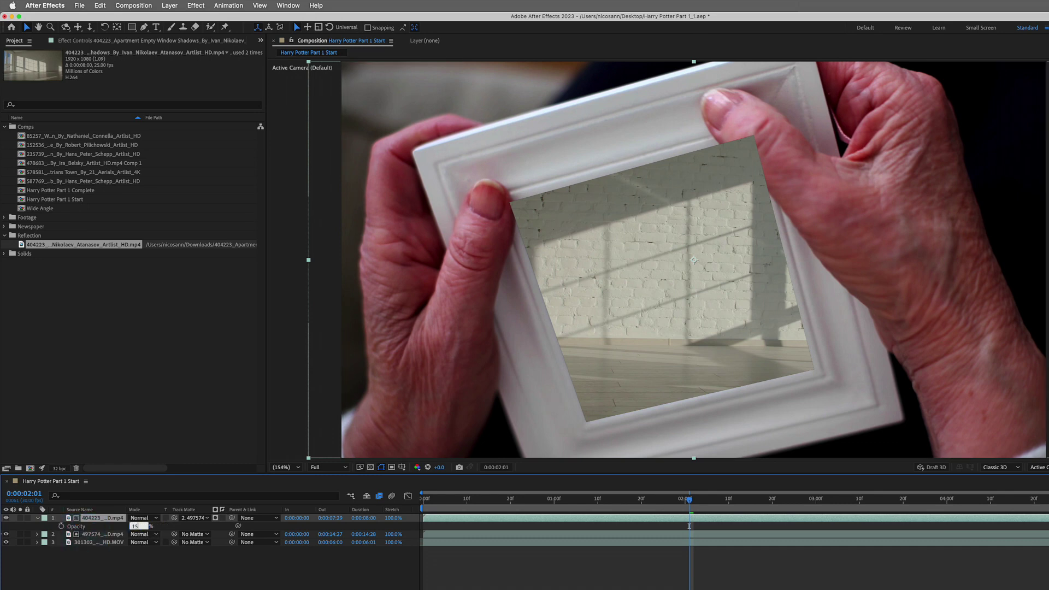
pyautogui.press('Return')
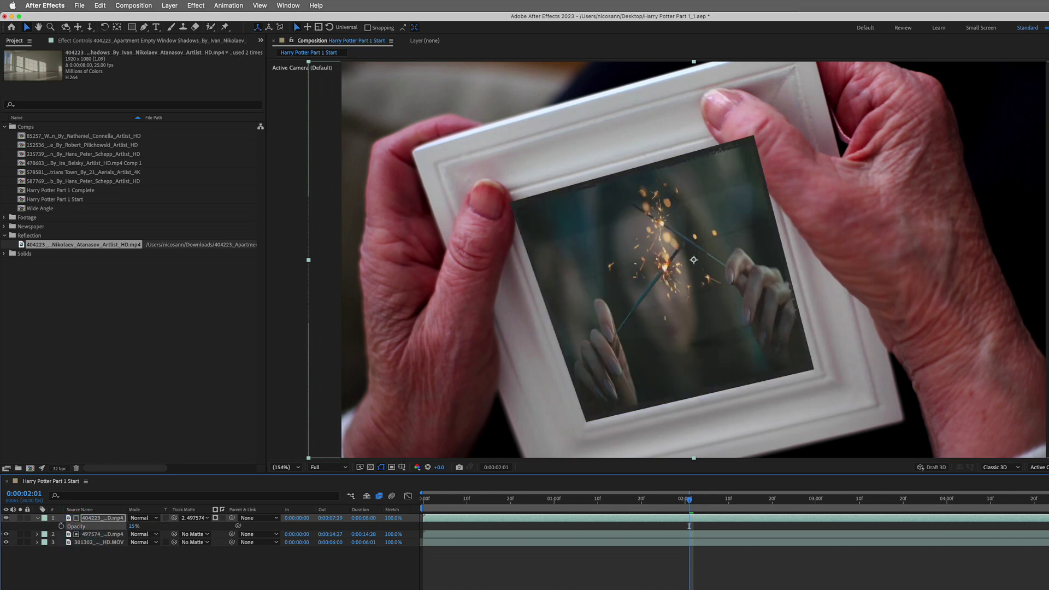
pyautogui.press('space')
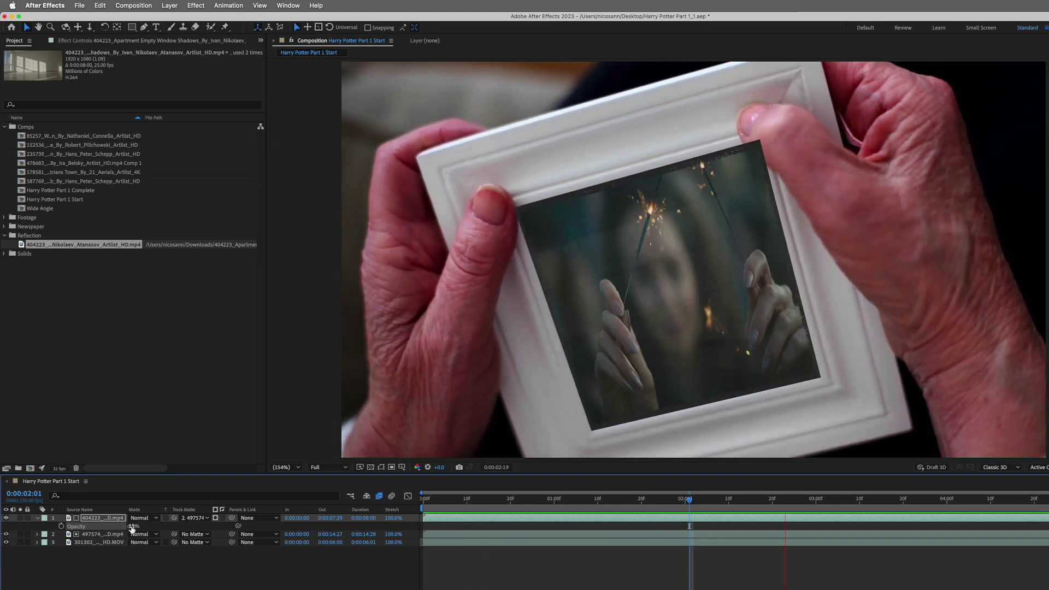
pyautogui.press('space')
pyautogui.press('space')
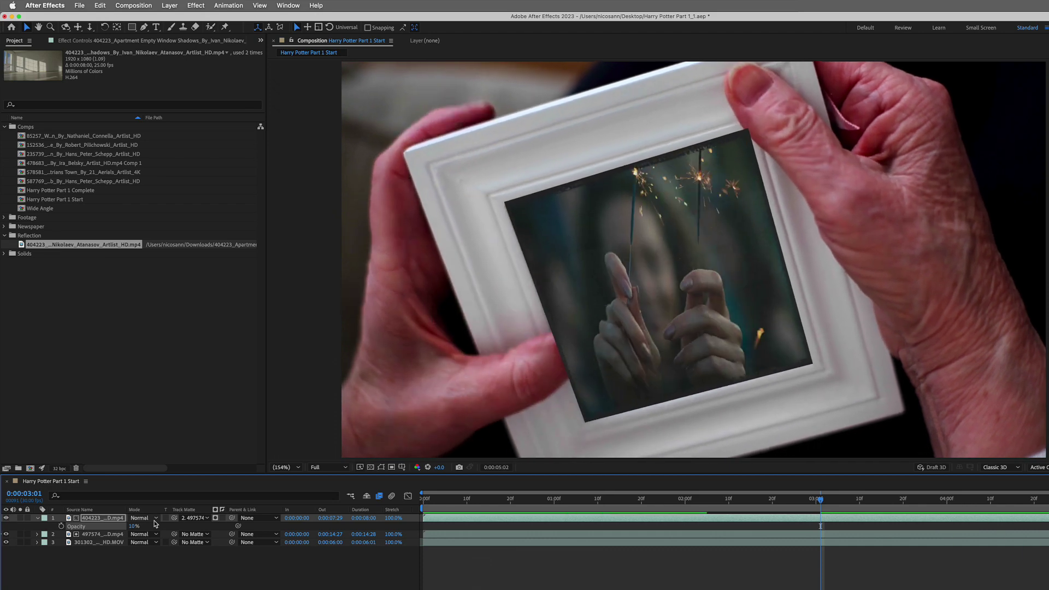
pyautogui.press('space')
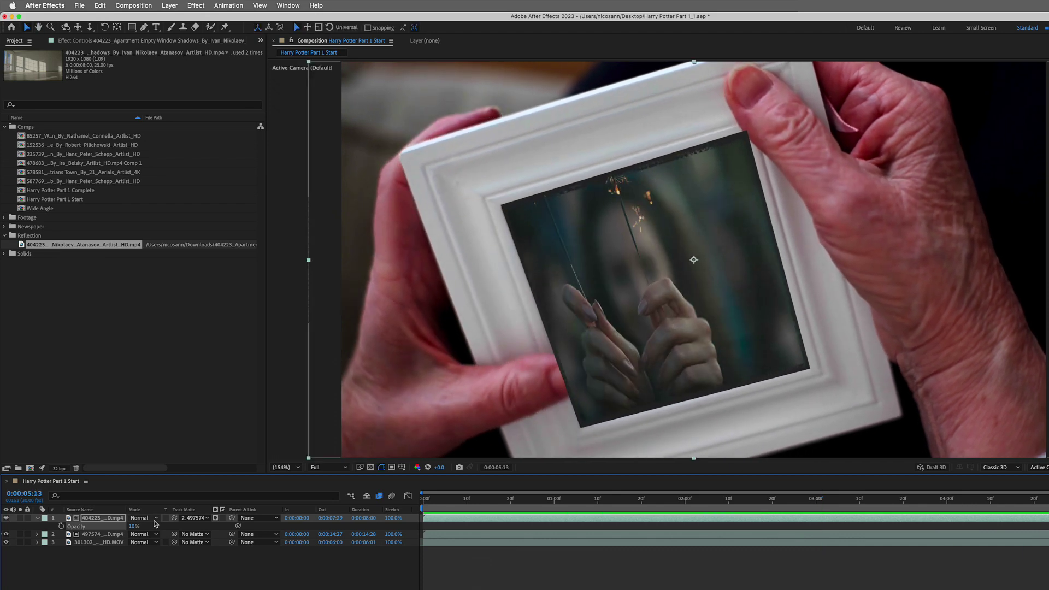
pyautogui.press('Home')
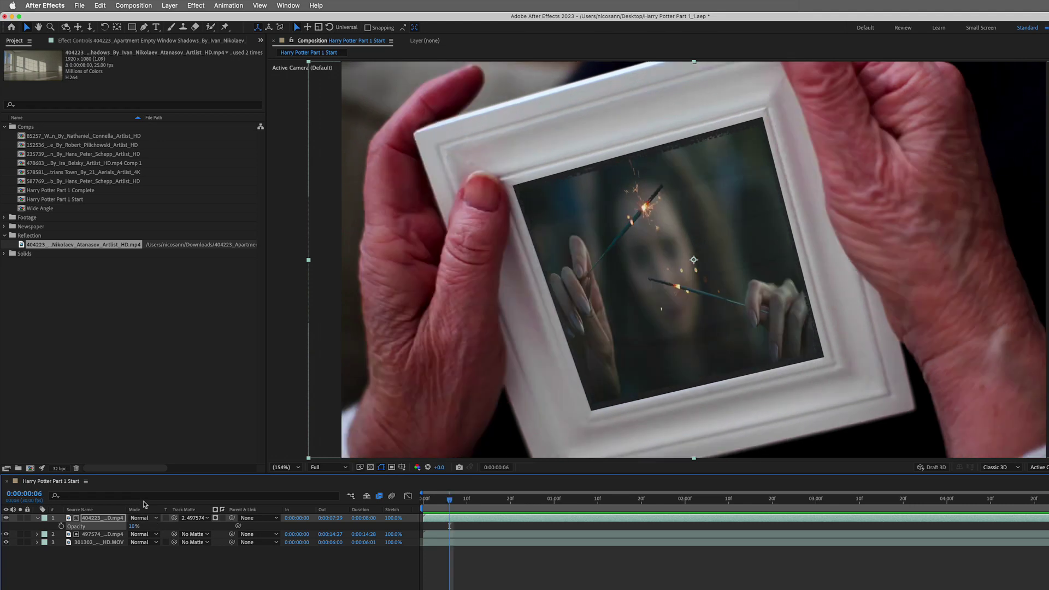
# - Create an adjustment layer above the other layers and name it Film Stocks
pyautogui.click(169, 5)
pyautogui.moveTo(179, 21)
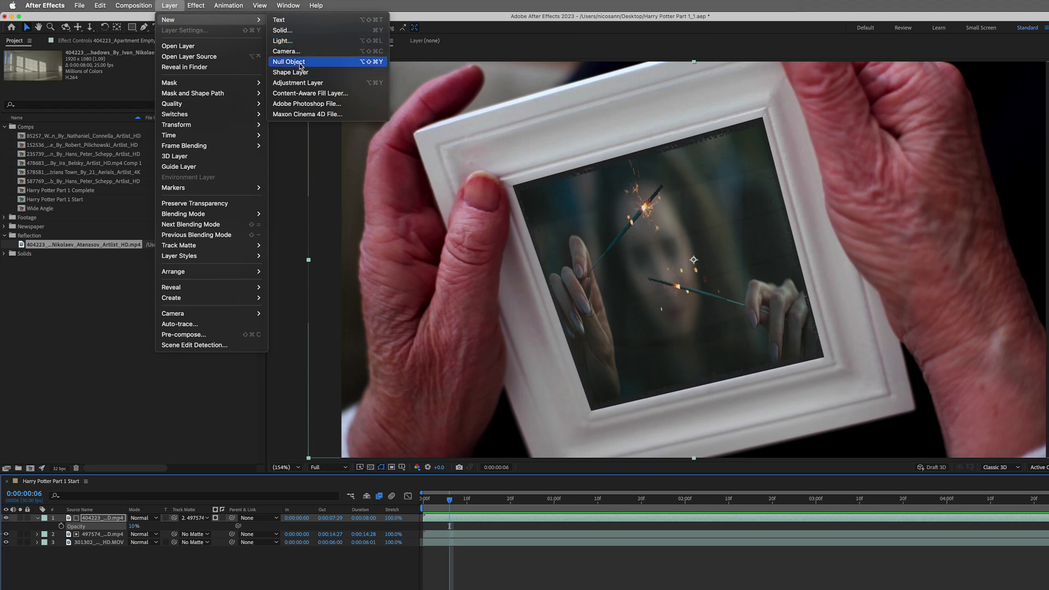
pyautogui.click(309, 84)
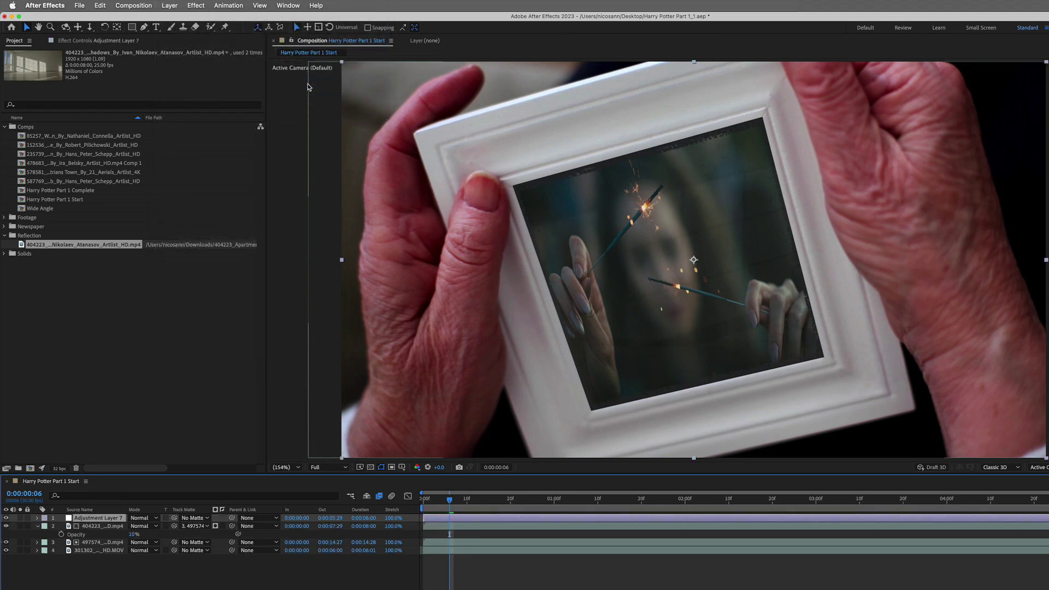
pyautogui.press('Return')
pyautogui.write('Film Sto')
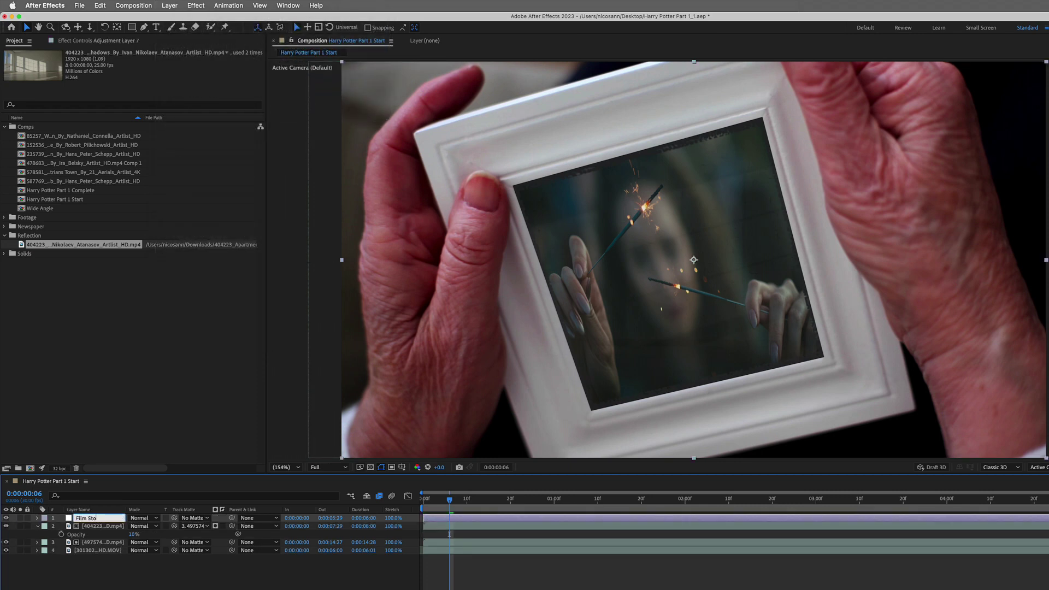
pyautogui.write('cks')
pyautogui.press('Return')
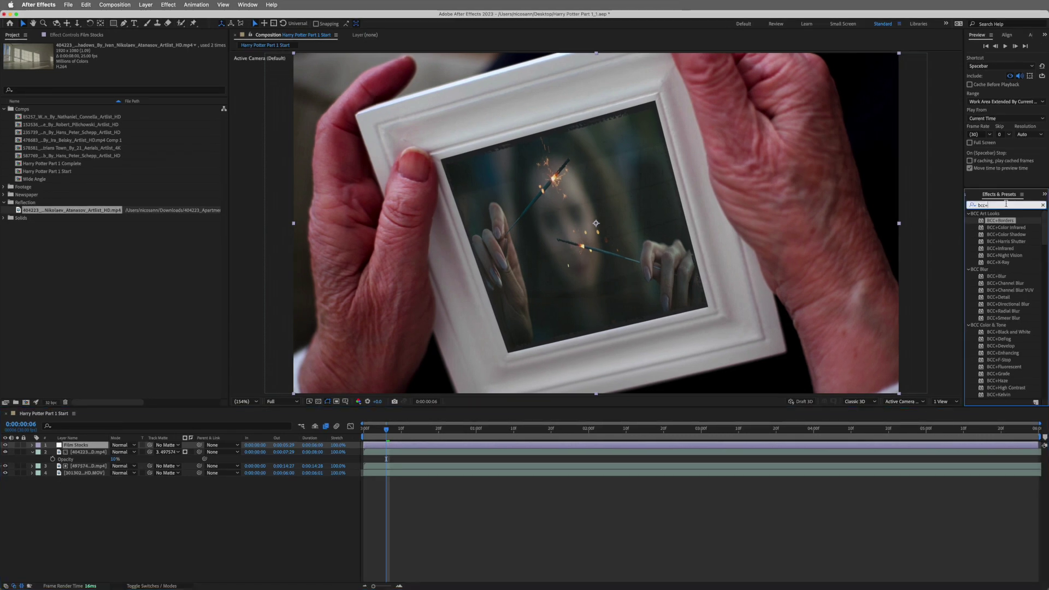
# - Find the BCC+Film Stocks effect, apply it to the Film Stocks layer and open its FX Editor
pyautogui.click(1006, 203)
pyautogui.write('bcc+film')
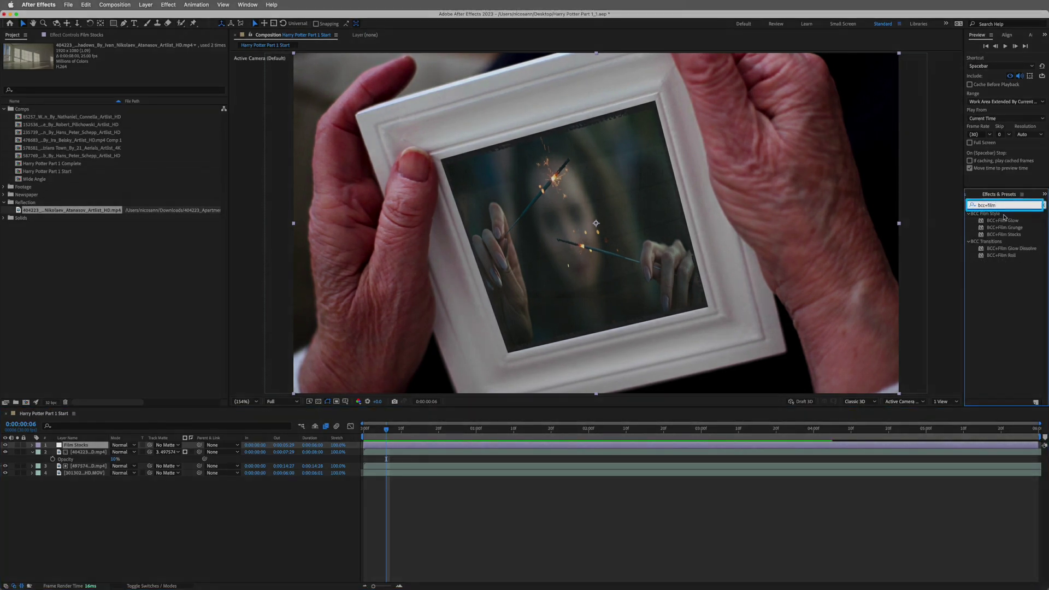
pyautogui.doubleClick(998, 235)
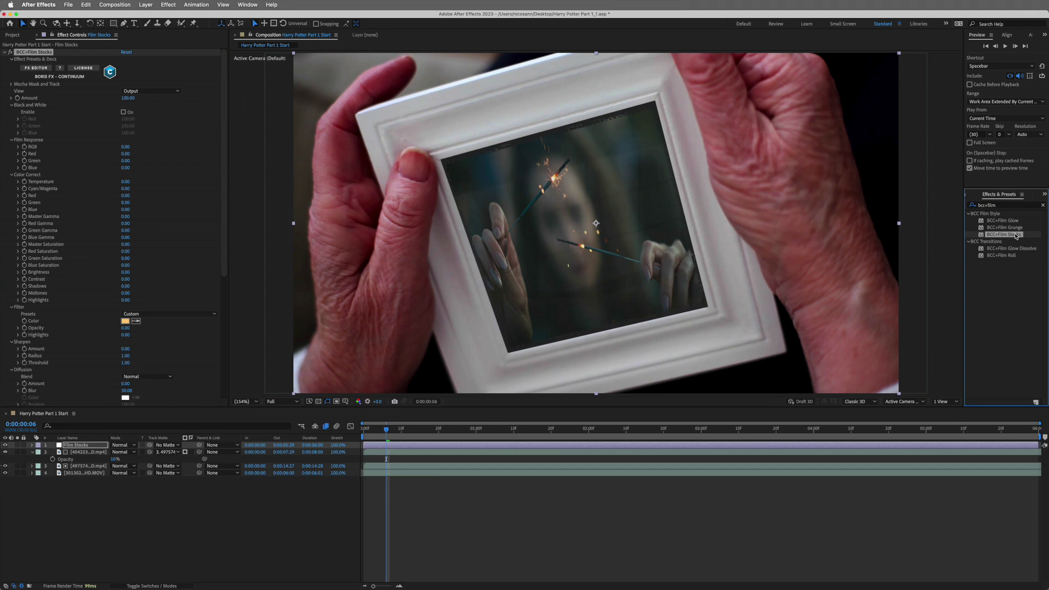
pyautogui.click(36, 68)
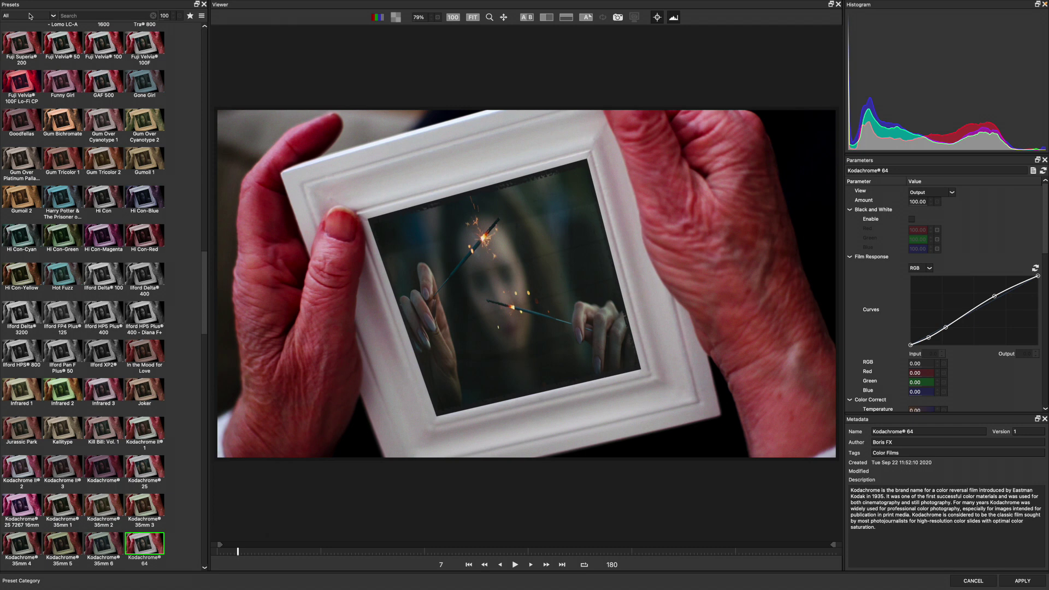
# - Filter the presets to Color Films, try several Kodak film looks and load the Kodak Ultra Color 100UC preset
pyautogui.click(30, 16)
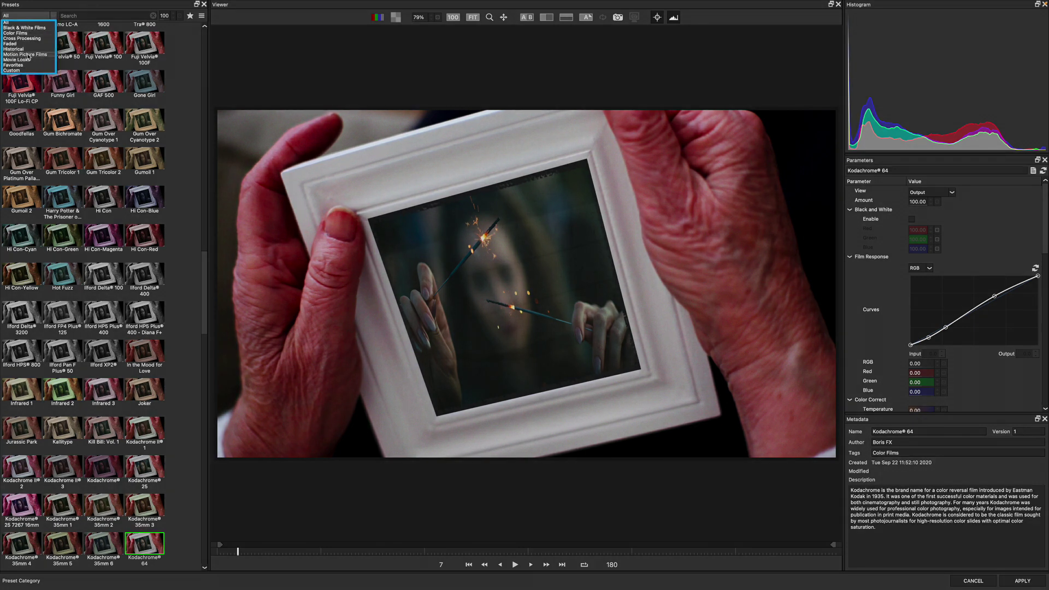
pyautogui.click(21, 33)
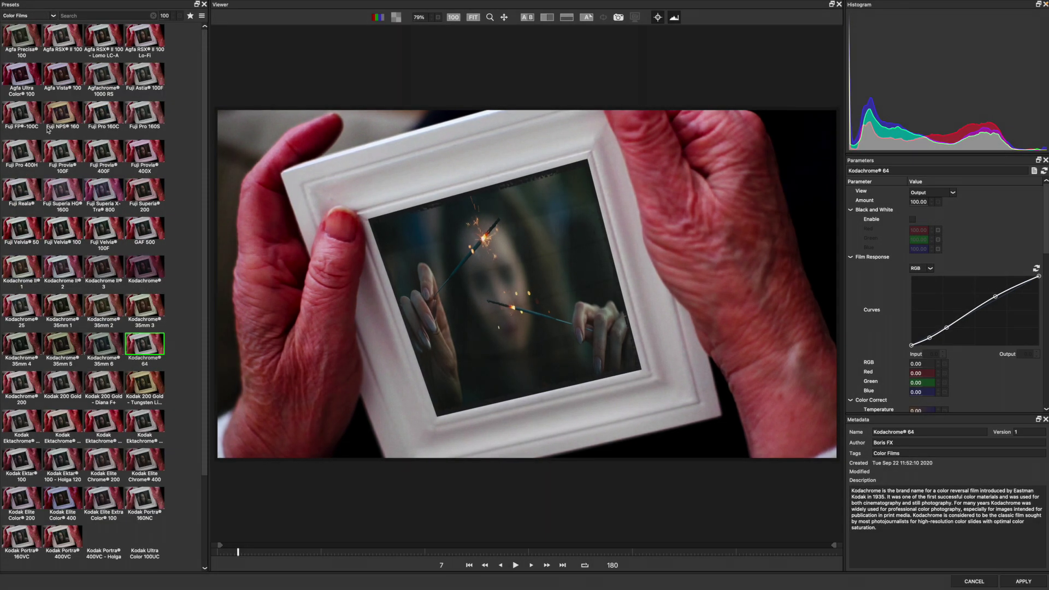
pyautogui.scroll(-3, 56, 173)
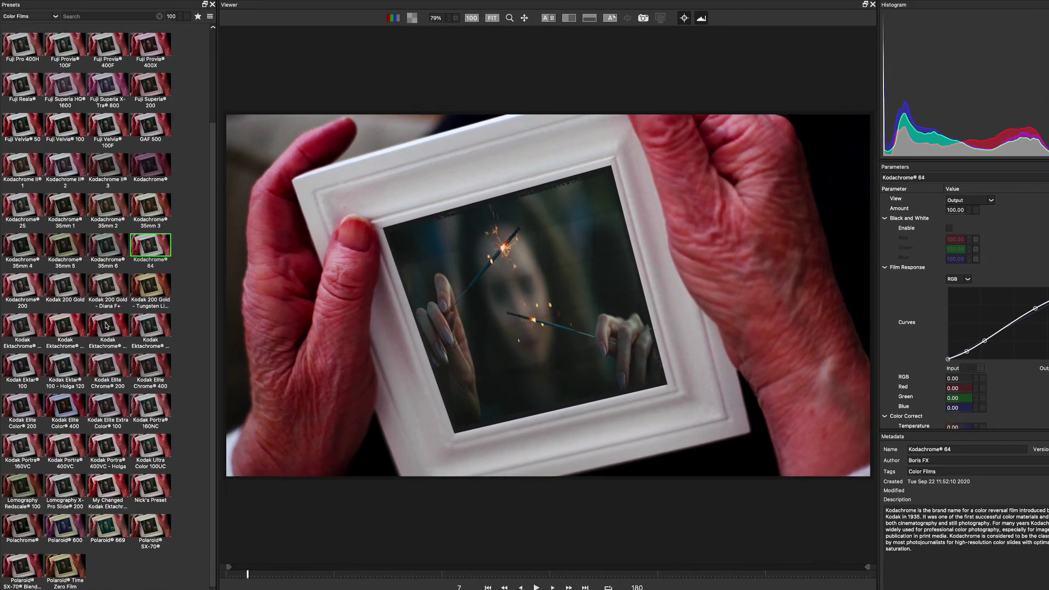
pyautogui.click(106, 326)
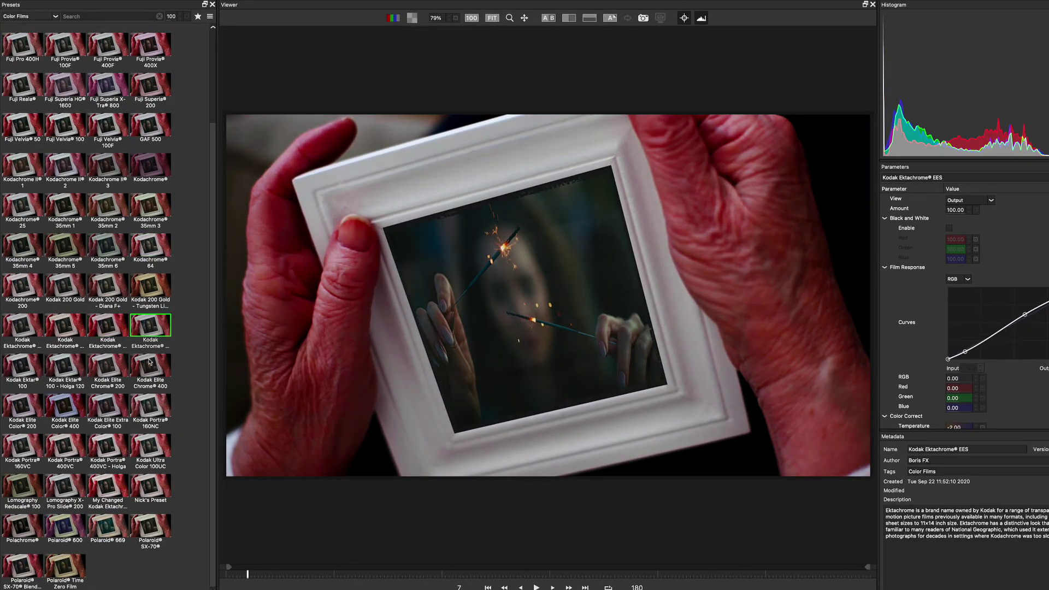
pyautogui.click(151, 365)
pyautogui.click(150, 409)
pyautogui.click(152, 446)
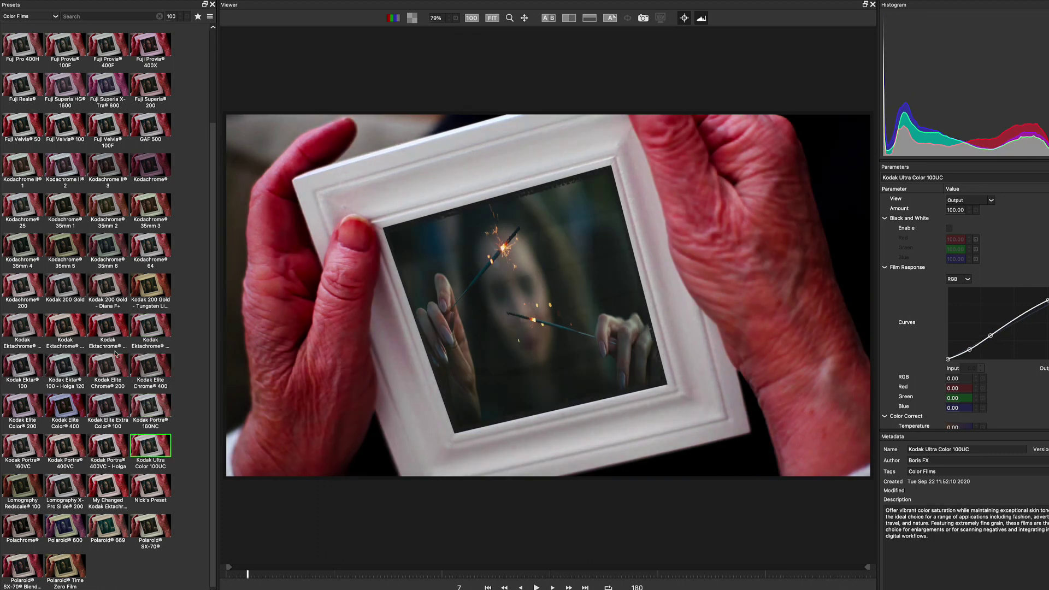
# - Filter the presets to Movie Looks and load the Harry Potter & The Prisoner of Azkaban preset
pyautogui.click(36, 17)
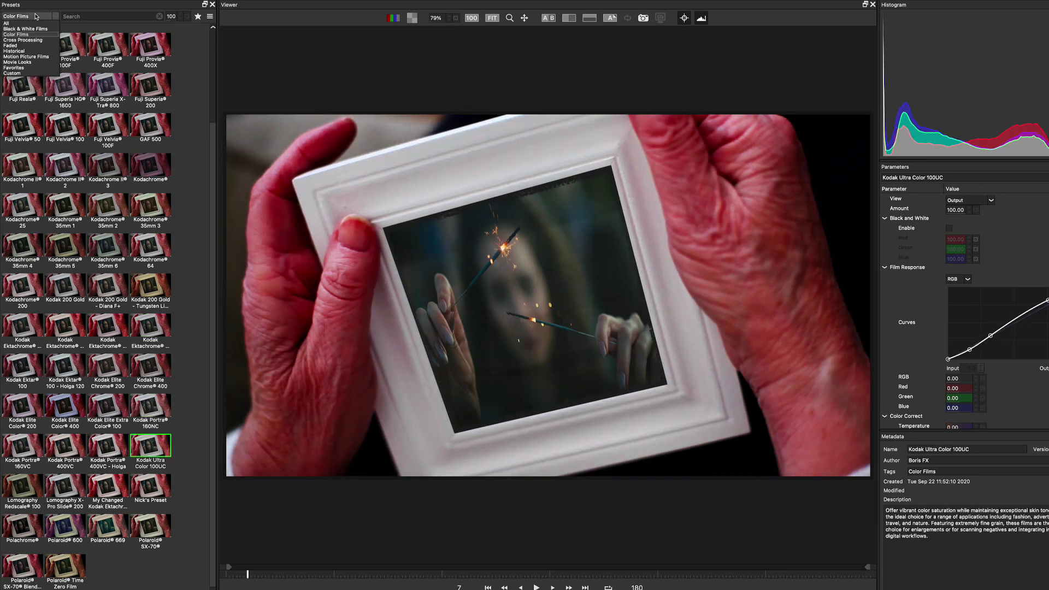
pyautogui.click(18, 61)
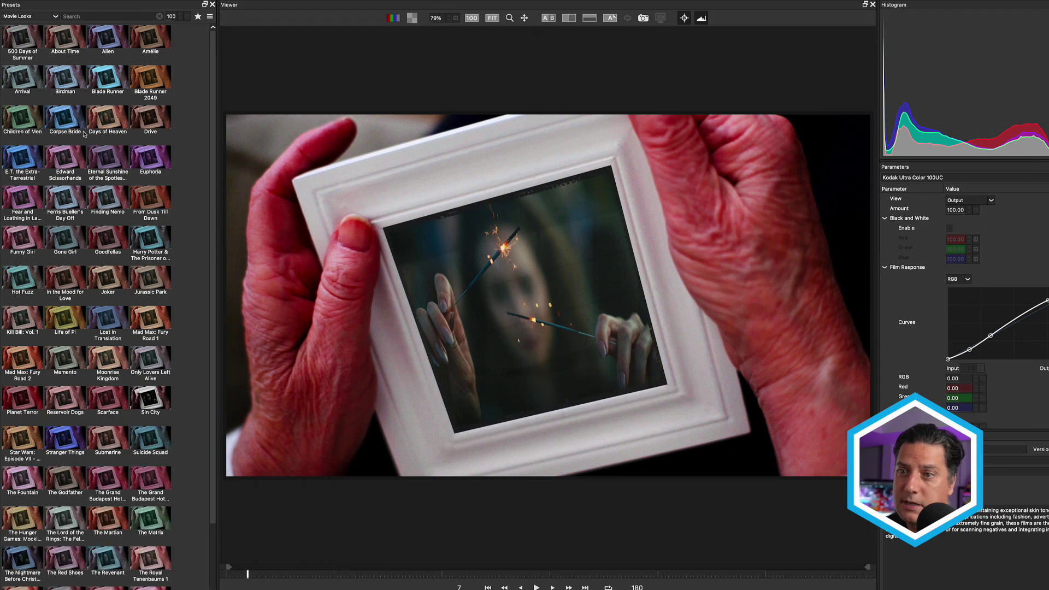
pyautogui.scroll(-3, 93, 228)
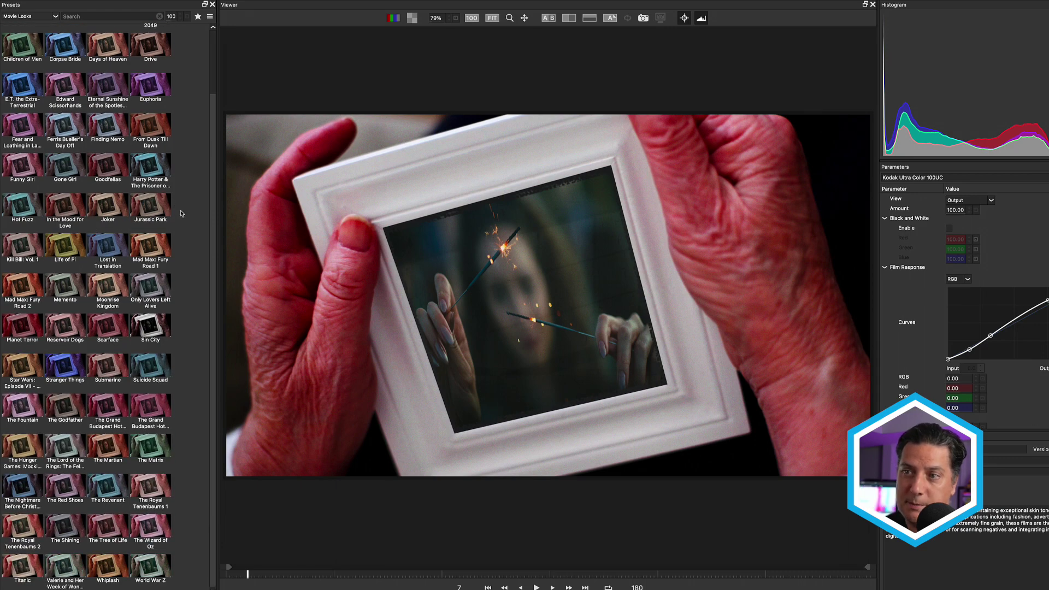
pyautogui.click(161, 173)
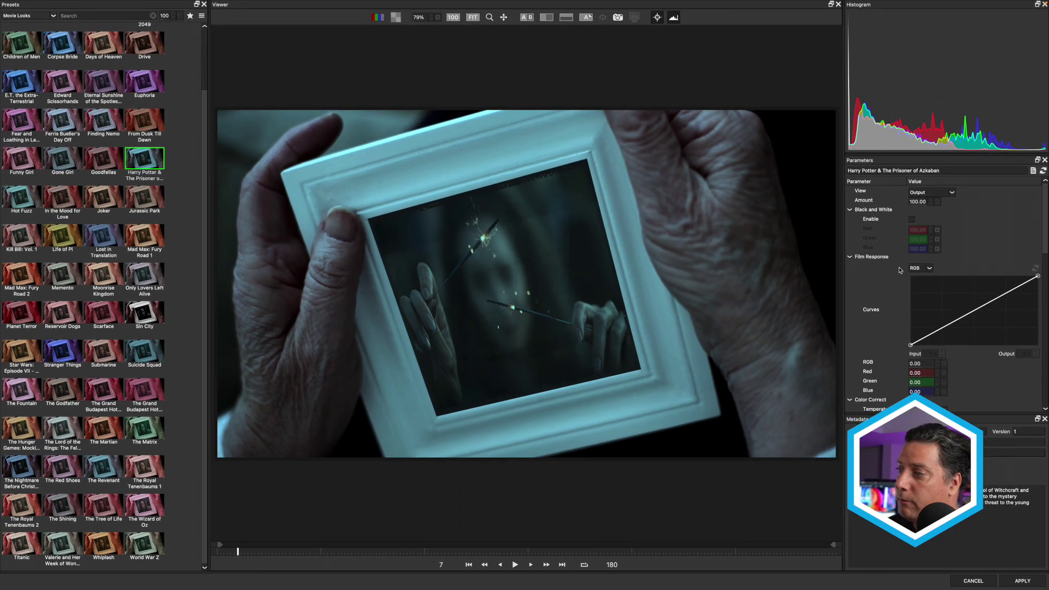
# - Enable film grain, set its size to 2 and make the grain monochrome
pyautogui.scroll(-12, 900, 269)
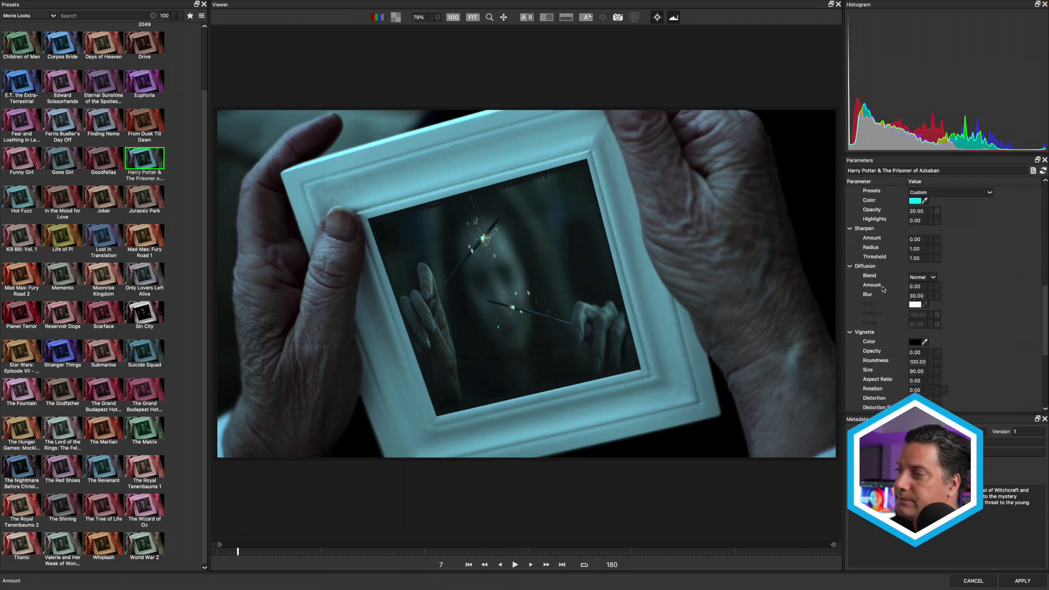
pyautogui.scroll(-10, 883, 289)
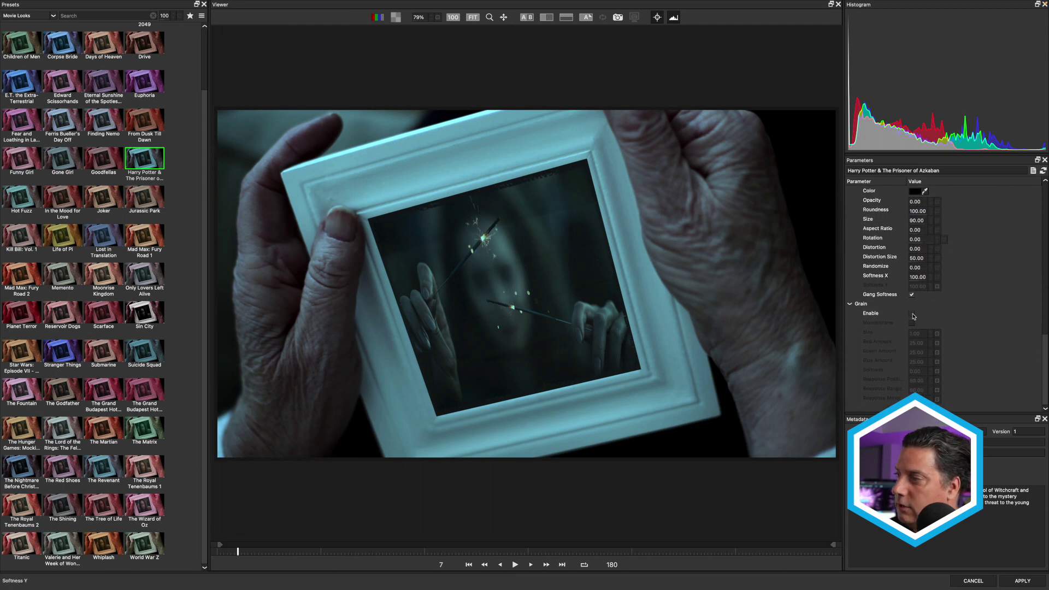
pyautogui.click(912, 315)
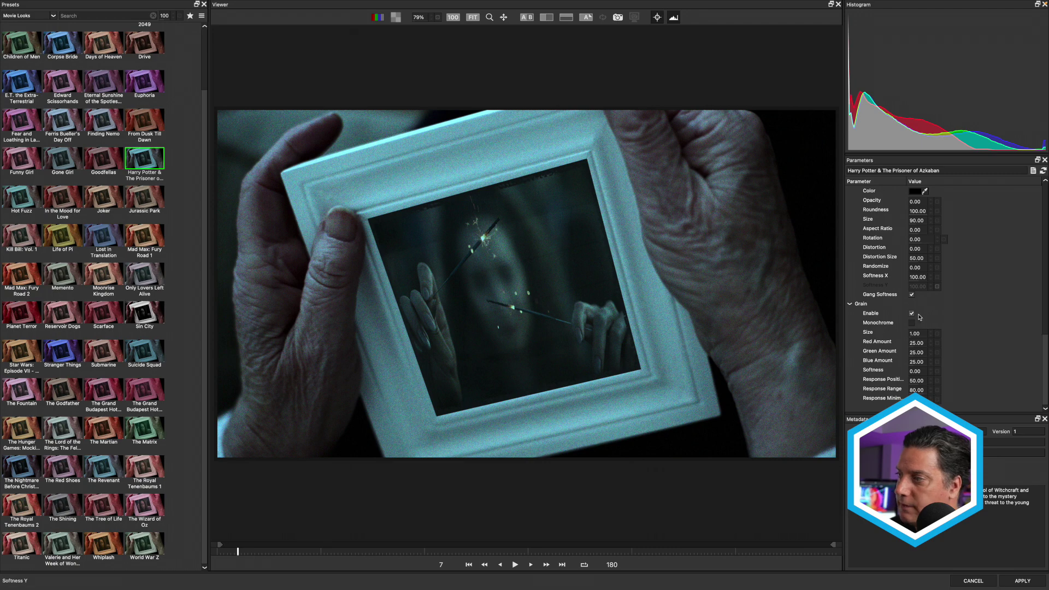
pyautogui.click(914, 333)
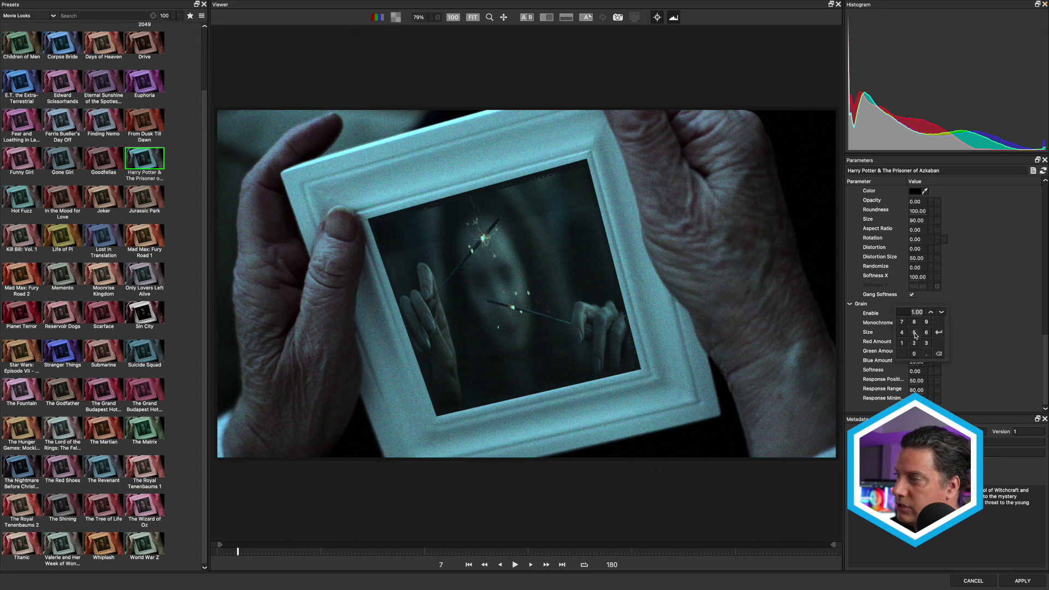
pyautogui.press('Return')
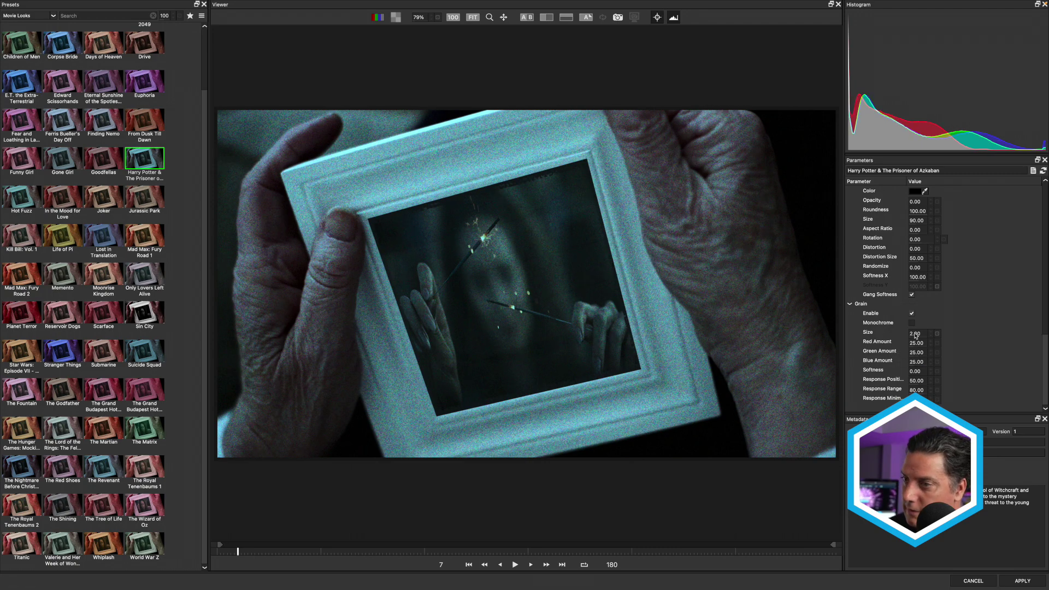
pyautogui.click(912, 323)
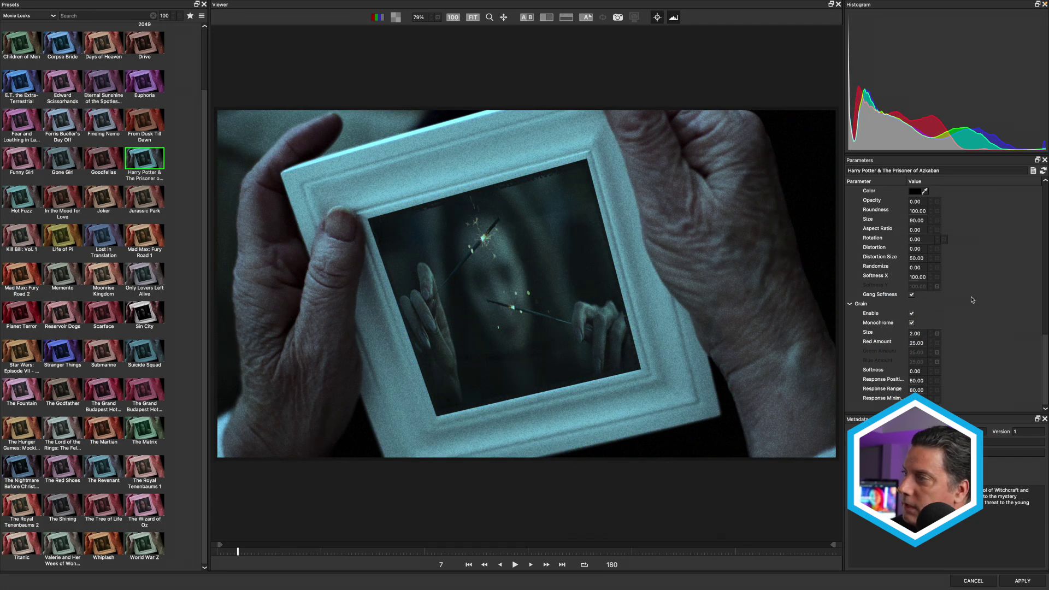
# - Set the vignette opacity to 62 and apply the film look to the Film Stocks layer
pyautogui.scroll(5, 973, 300)
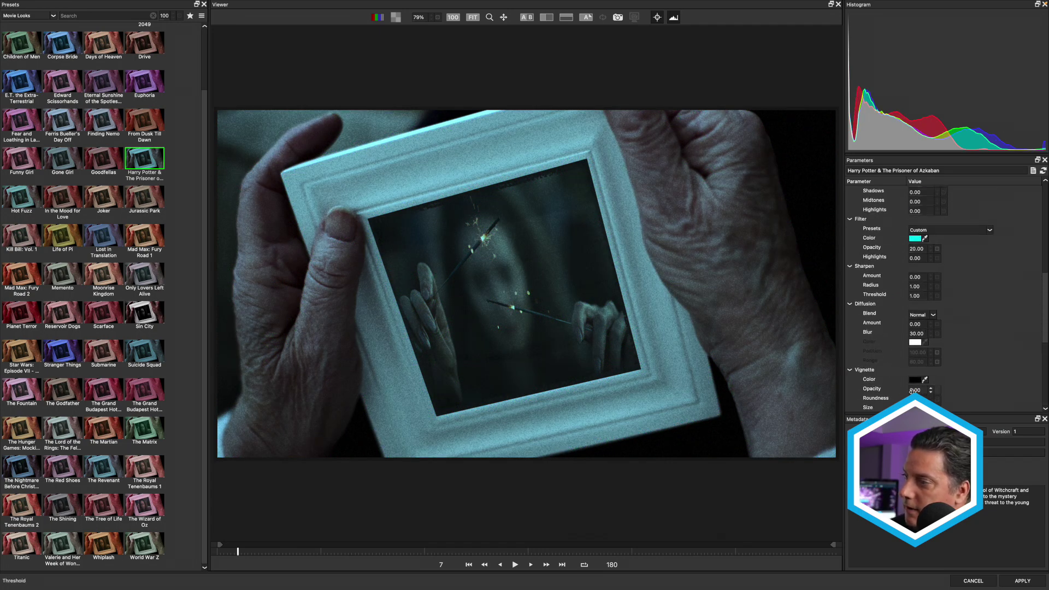
pyautogui.moveTo(913, 390); pyautogui.dragTo(946, 398)
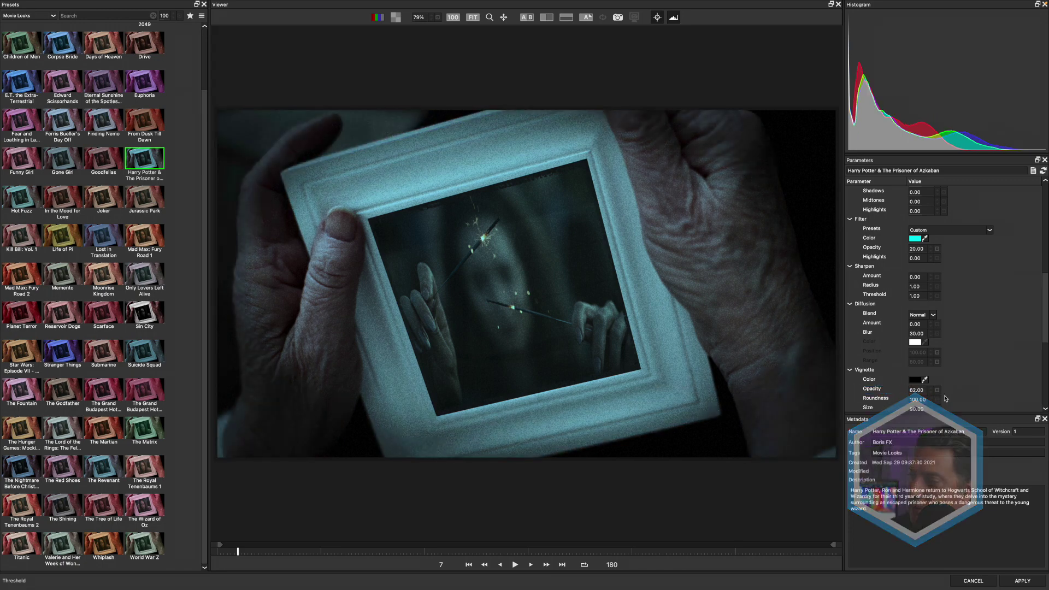
pyautogui.click(1022, 581)
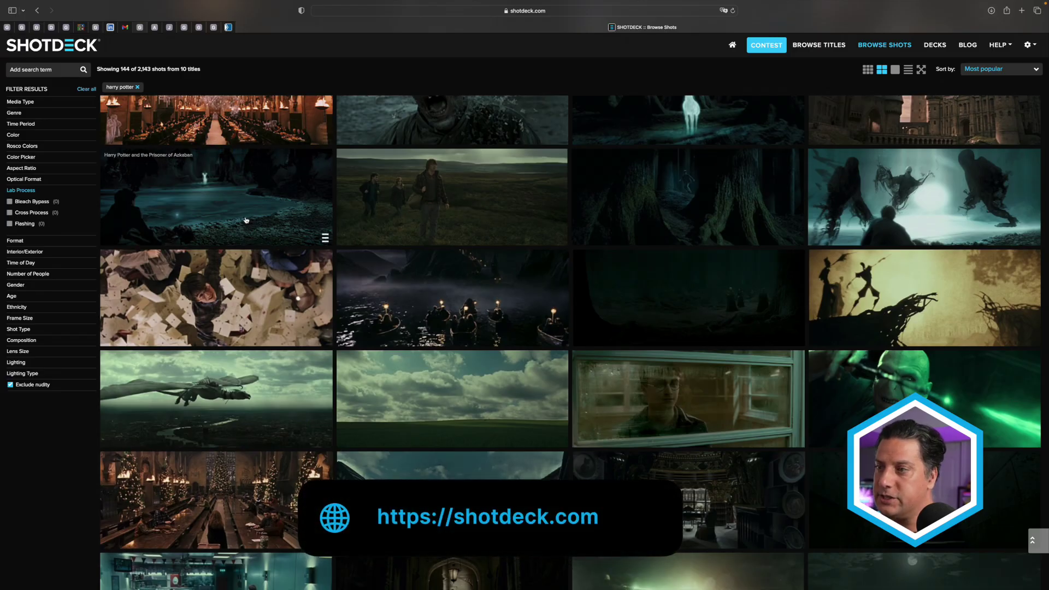
# - Browse the Harry Potter shots on ShotDeck as references for the color grade
pyautogui.scroll(-2, 246, 220)
pyautogui.scroll(-8, 246, 220)
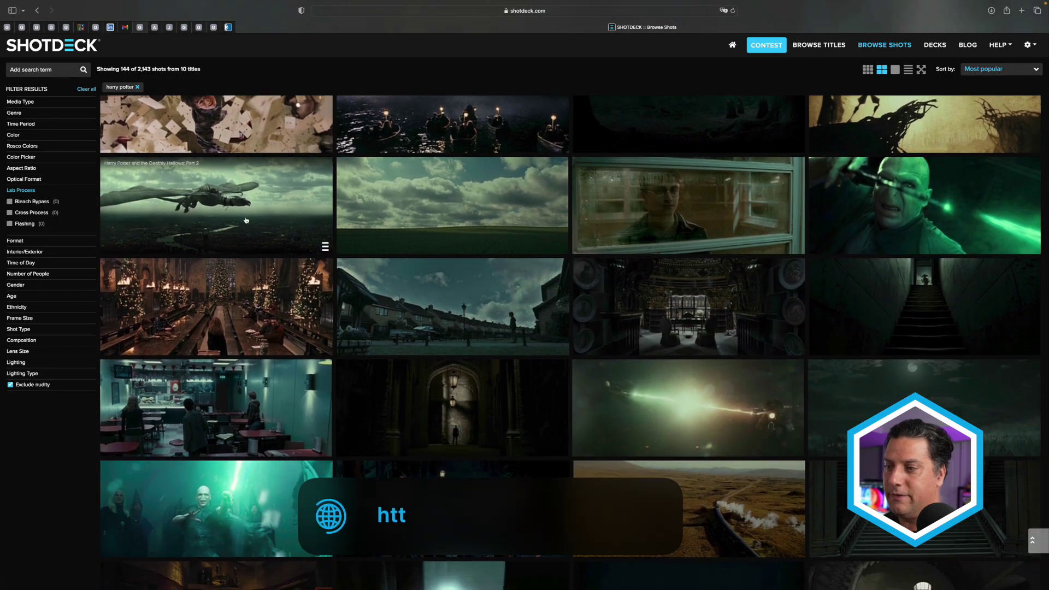
pyautogui.scroll(-5, 246, 220)
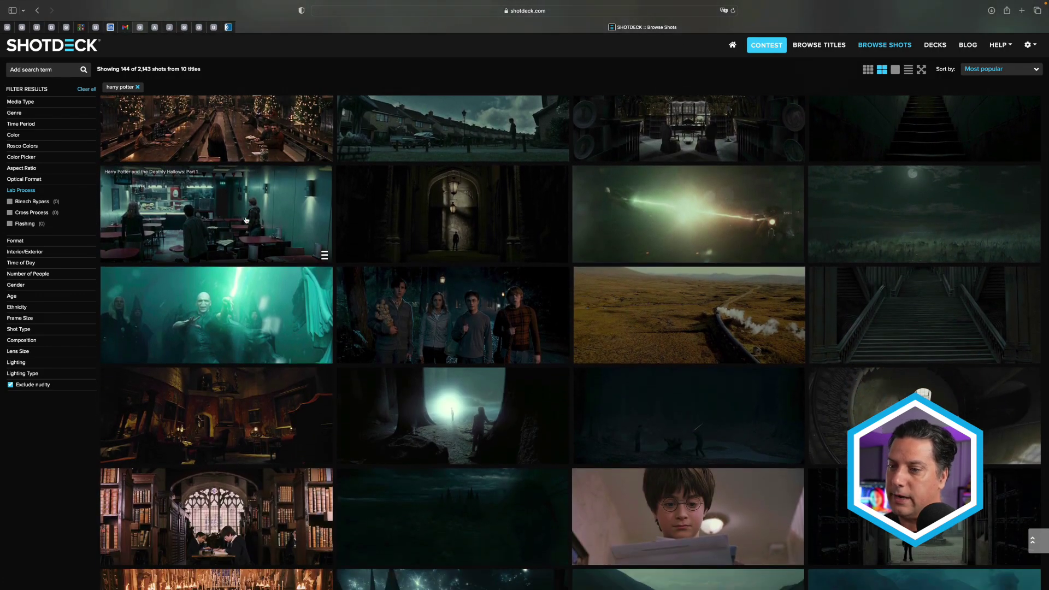
pyautogui.scroll(-9, 246, 221)
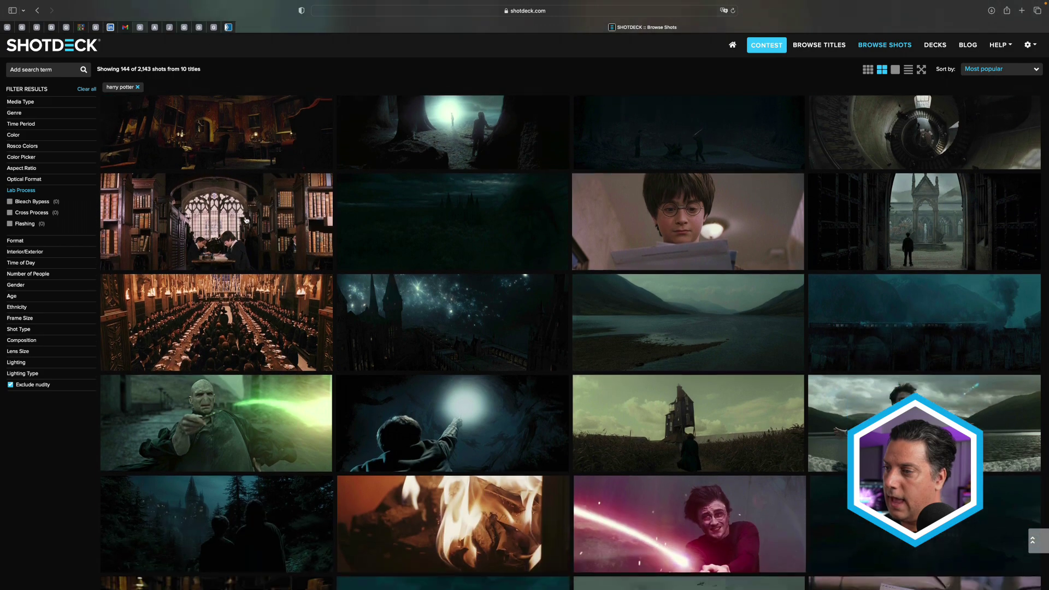
pyautogui.click(430, 325)
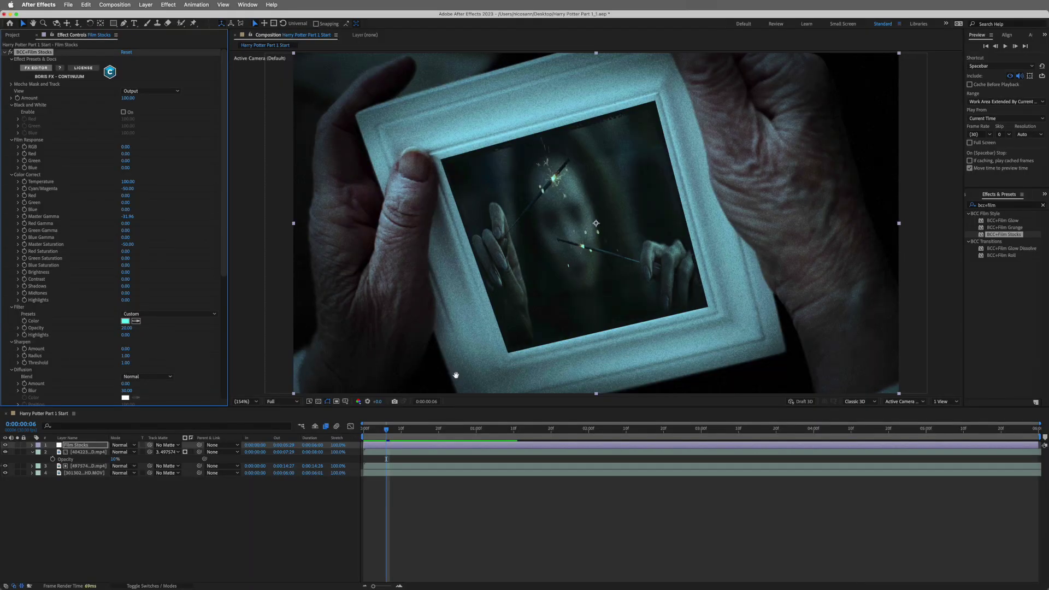
# - Preview the graded composition in After Effects and open the Harry Potter Part 1 Complete composition
pyautogui.press('space')
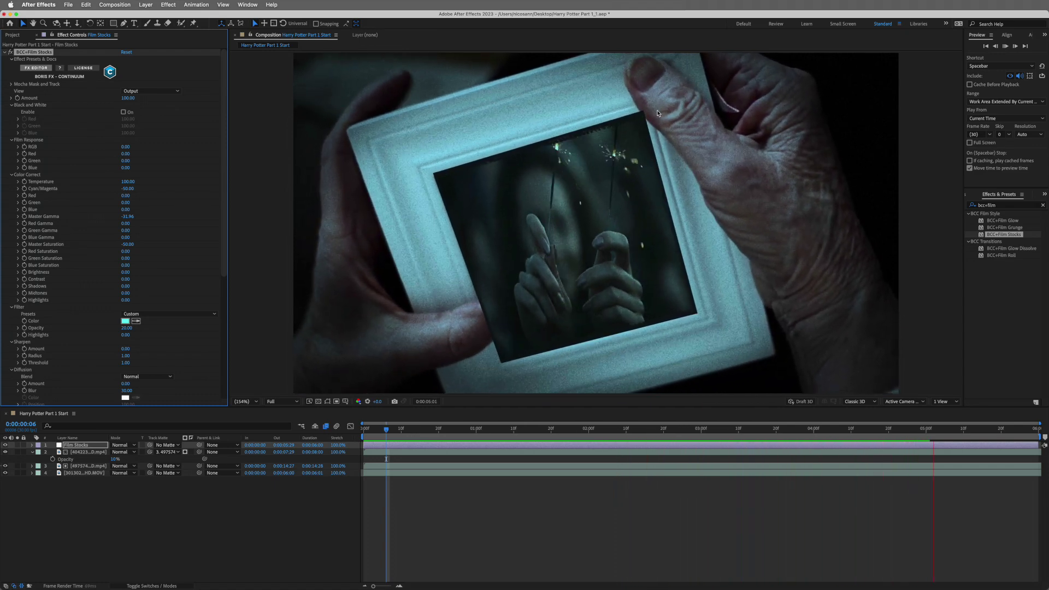
pyautogui.press('space')
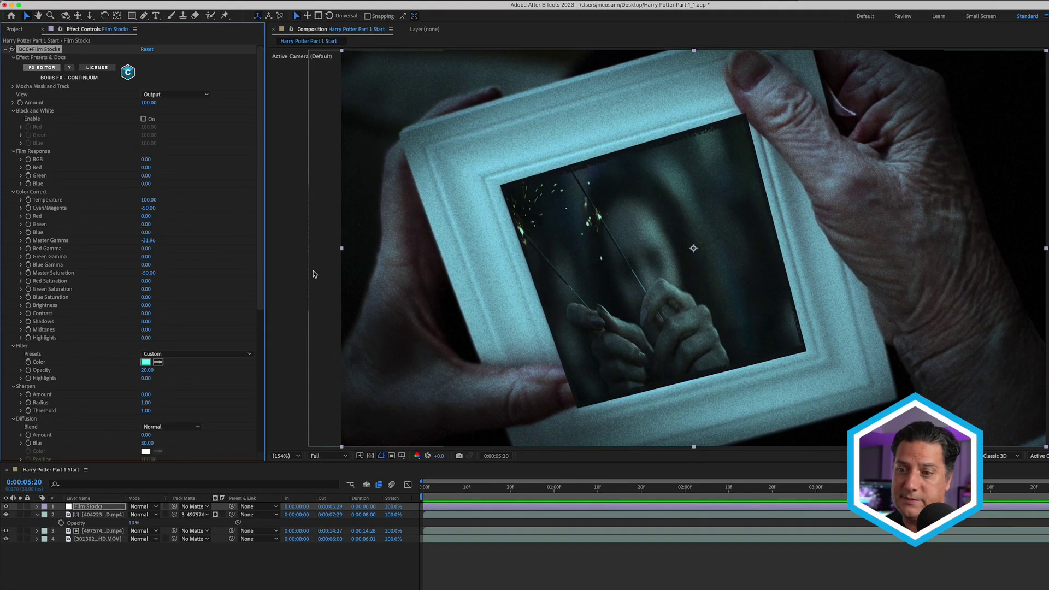
pyautogui.click(20, 27)
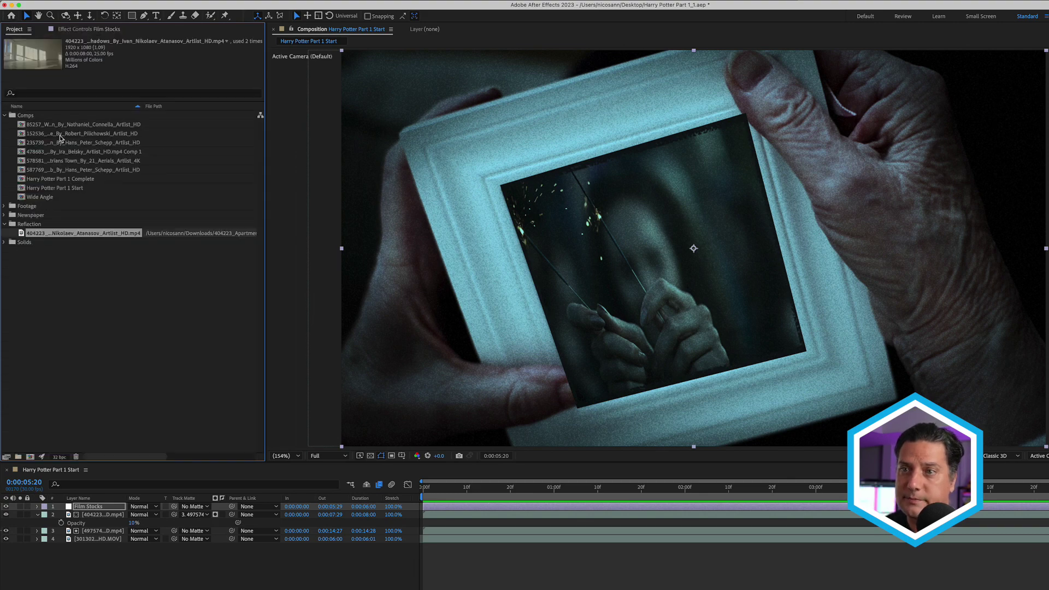
pyautogui.doubleClick(54, 179)
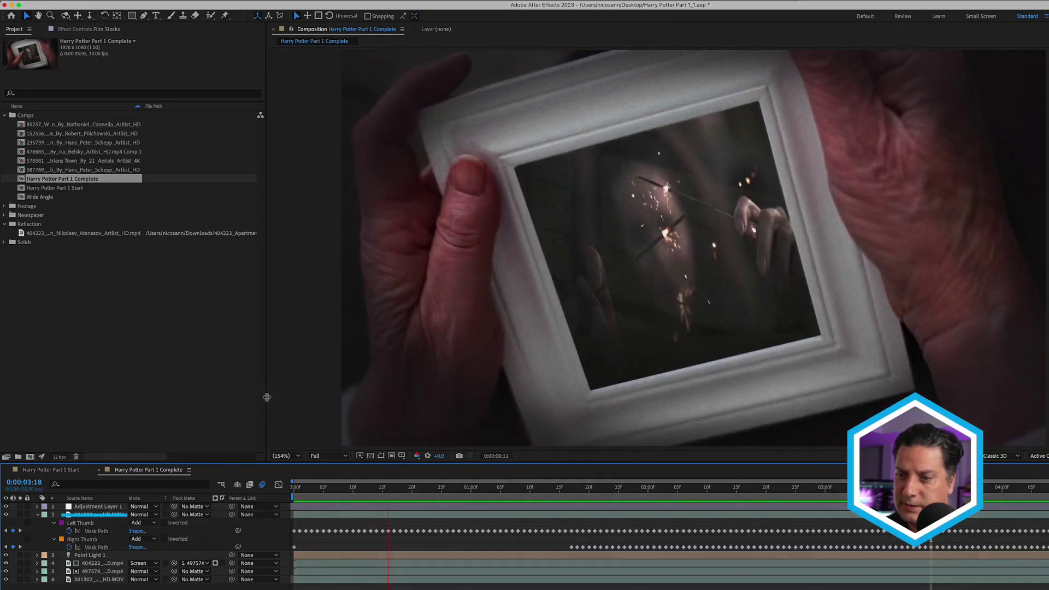
# - Examine the animated Left Thumb and Right Thumb masks on the duplicate hands layer below the adjustment layer
pyautogui.click(82, 515)
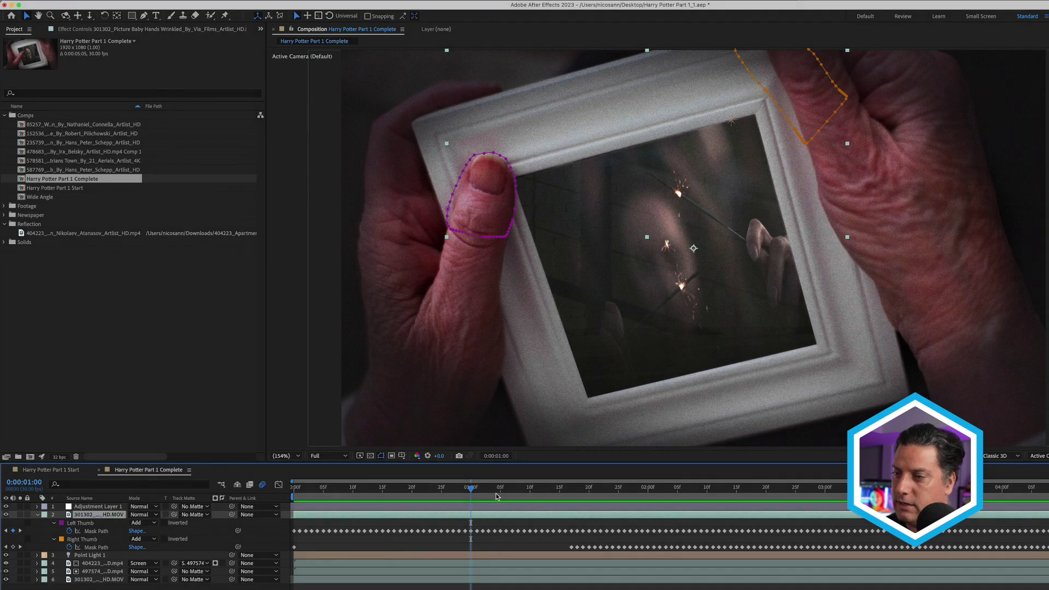
pyautogui.press('space')
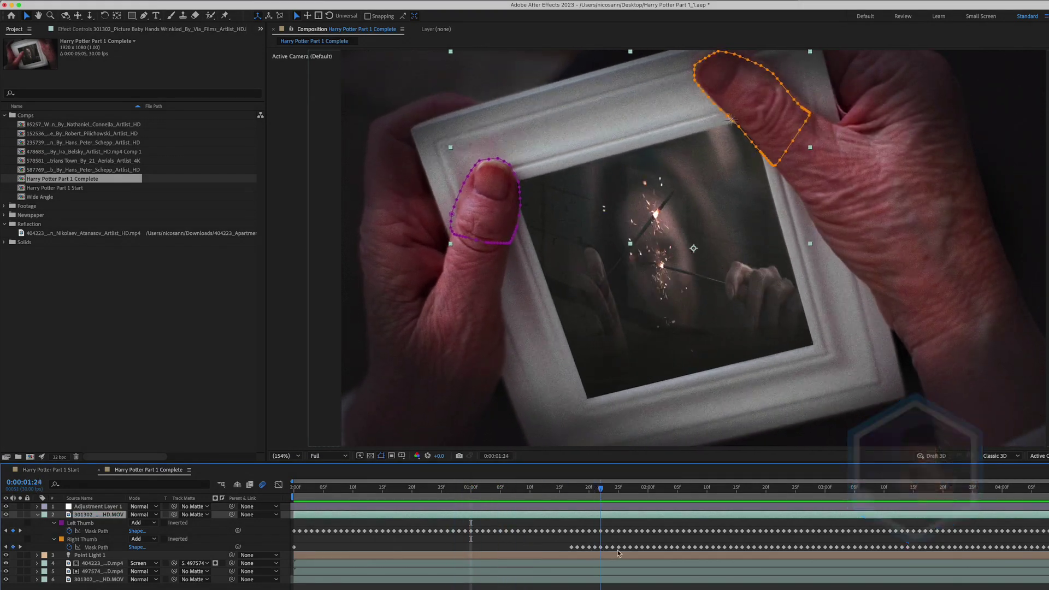
pyautogui.click(92, 524)
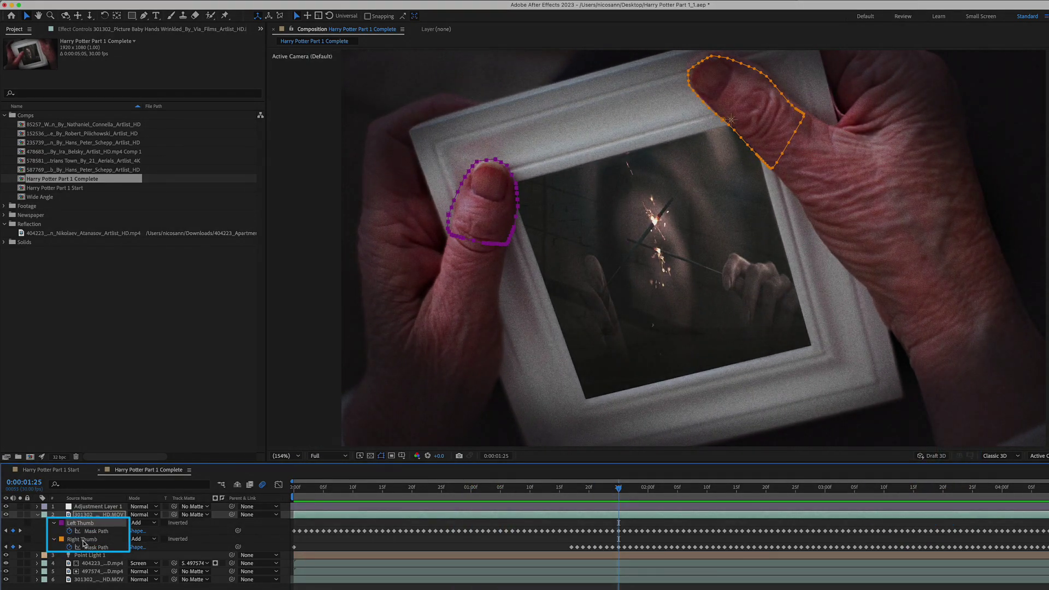
pyautogui.click(84, 541)
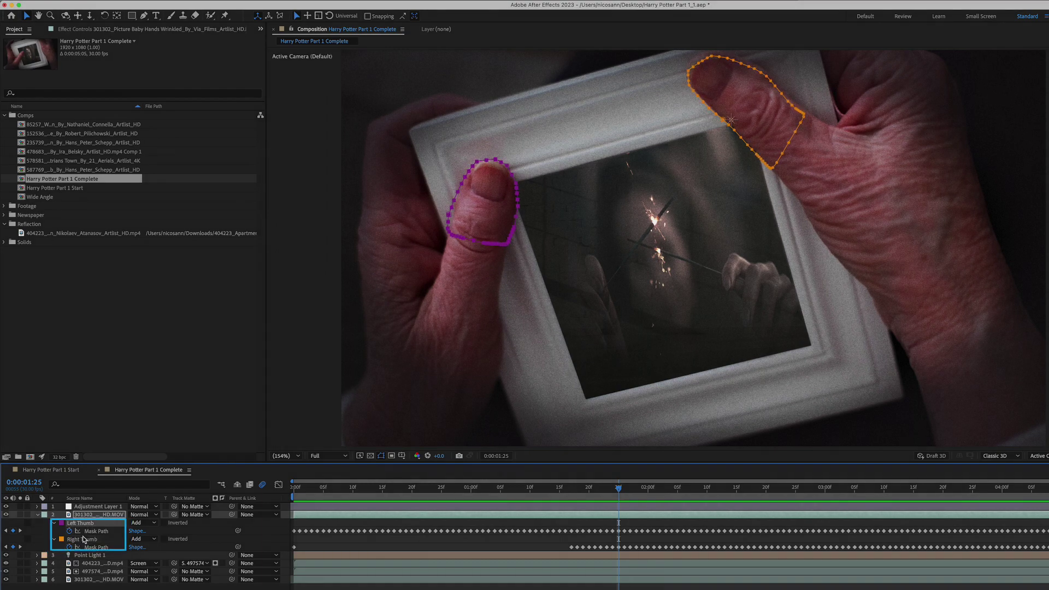
pyautogui.click(84, 540)
pyautogui.click(95, 517)
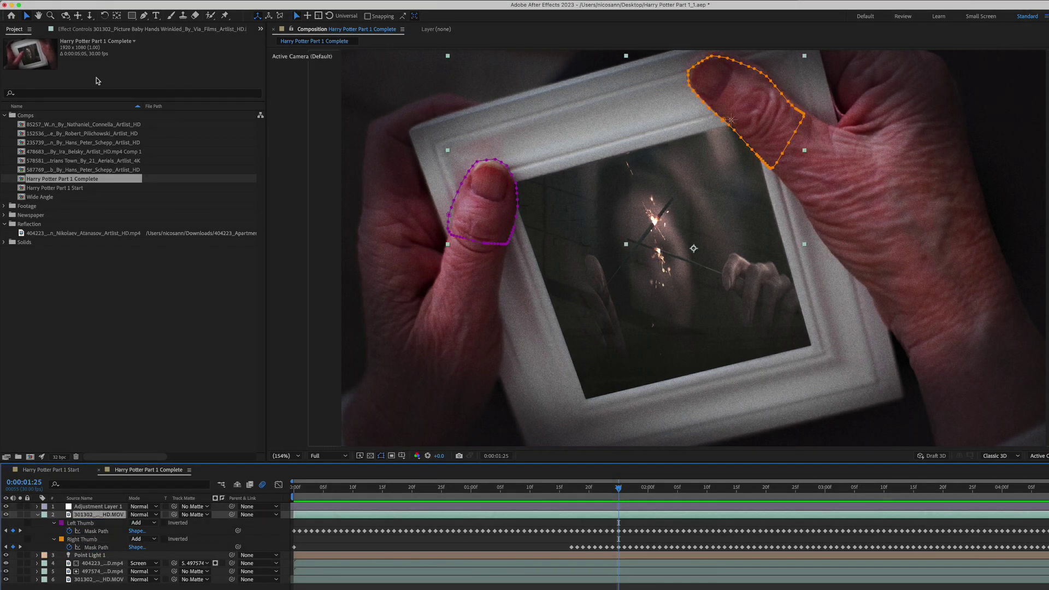
# - Show the duplicate hands layer's effects, expand Mocha AE and launch the Mocha AE tracker
pyautogui.click(82, 30)
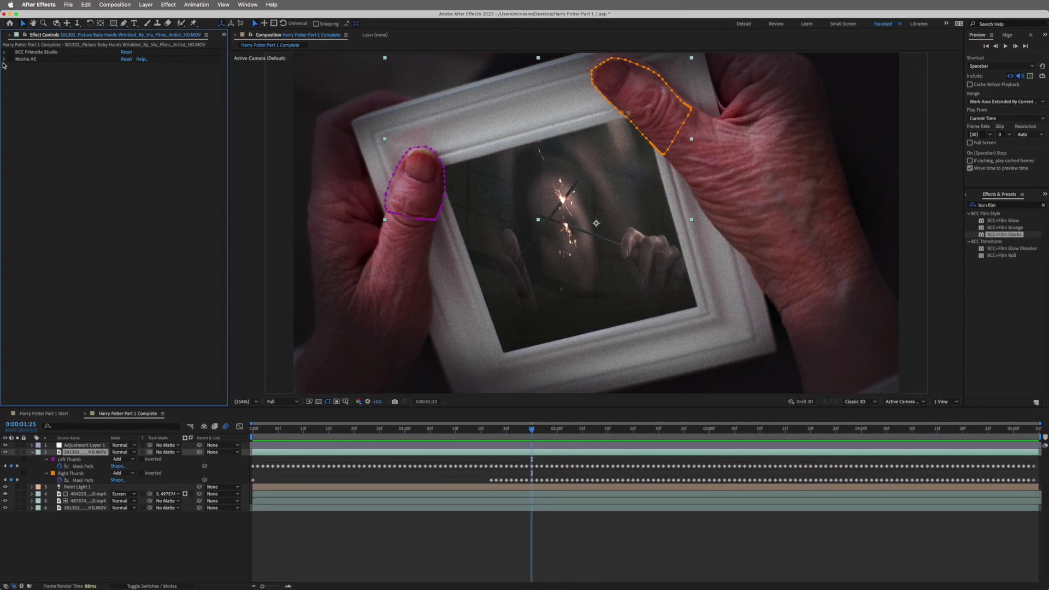
pyautogui.click(13, 59)
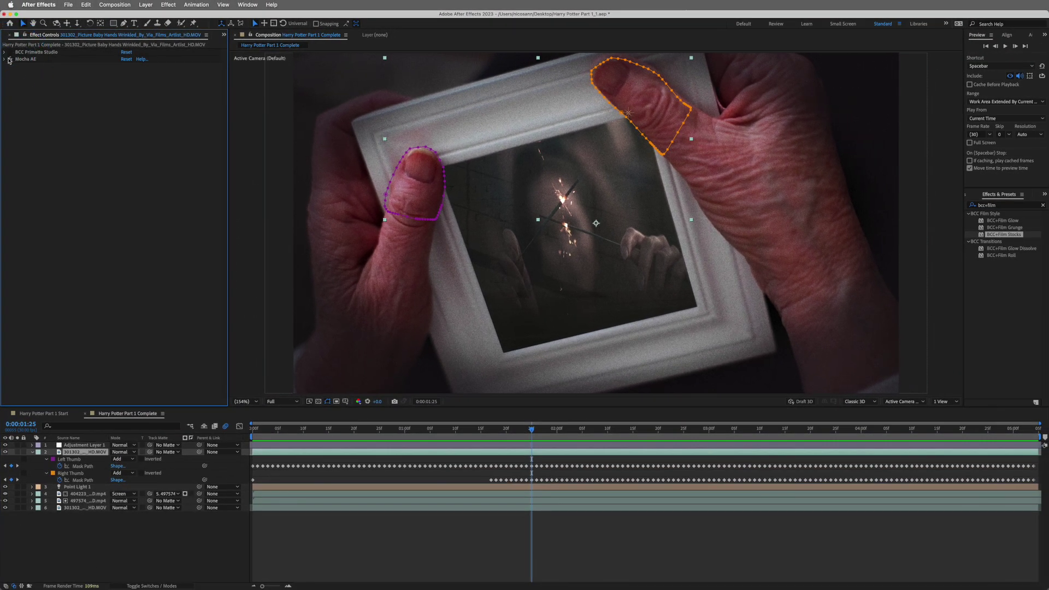
pyautogui.click(12, 58)
pyautogui.click(56, 84)
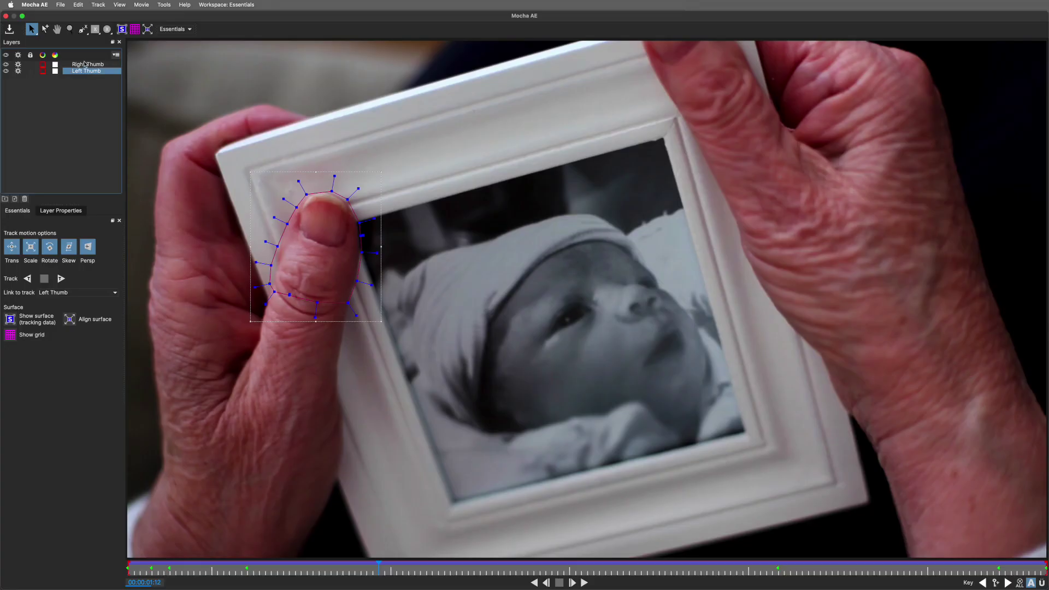
# - Examine the Left Thumb and Right Thumb splines, scrub through the Right Thumb's keyframes, and return to the After Effects matte options
pyautogui.click(84, 64)
pyautogui.click(84, 70)
pyautogui.click(85, 65)
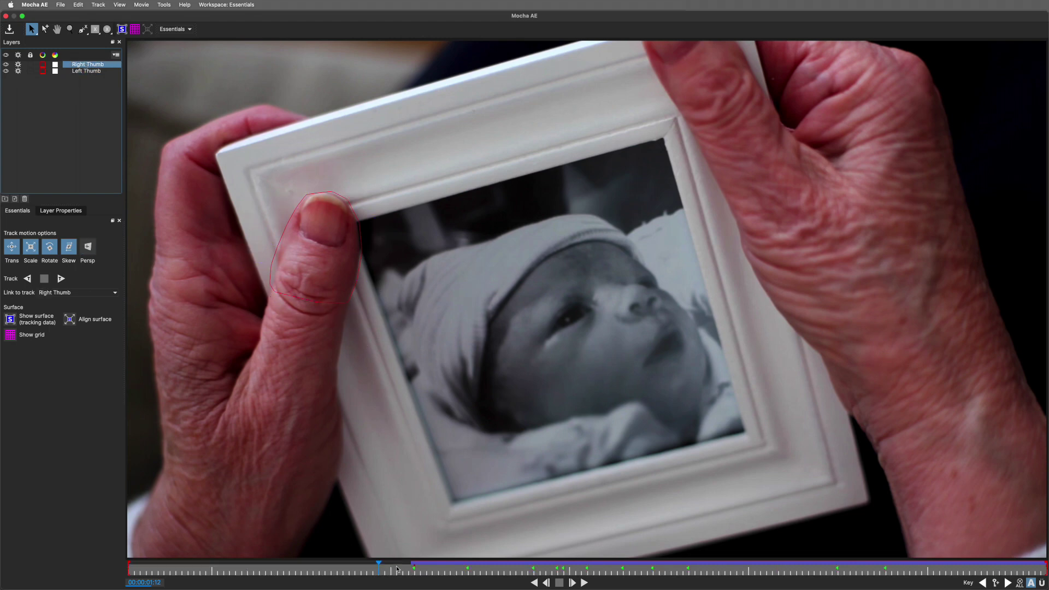
pyautogui.moveTo(385, 567); pyautogui.dragTo(840, 589)
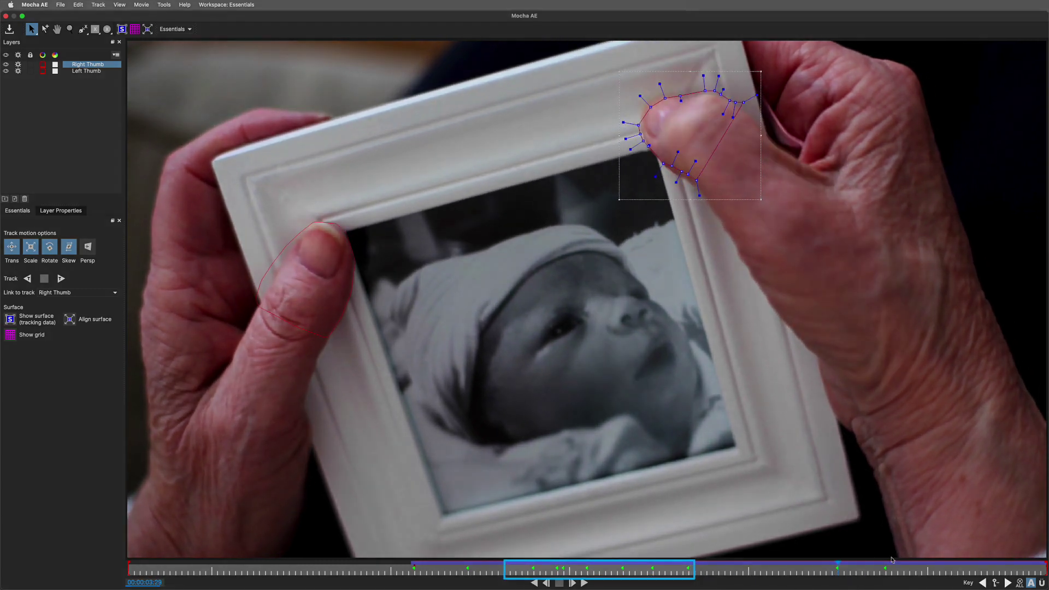
pyautogui.moveTo(836, 565); pyautogui.dragTo(886, 566)
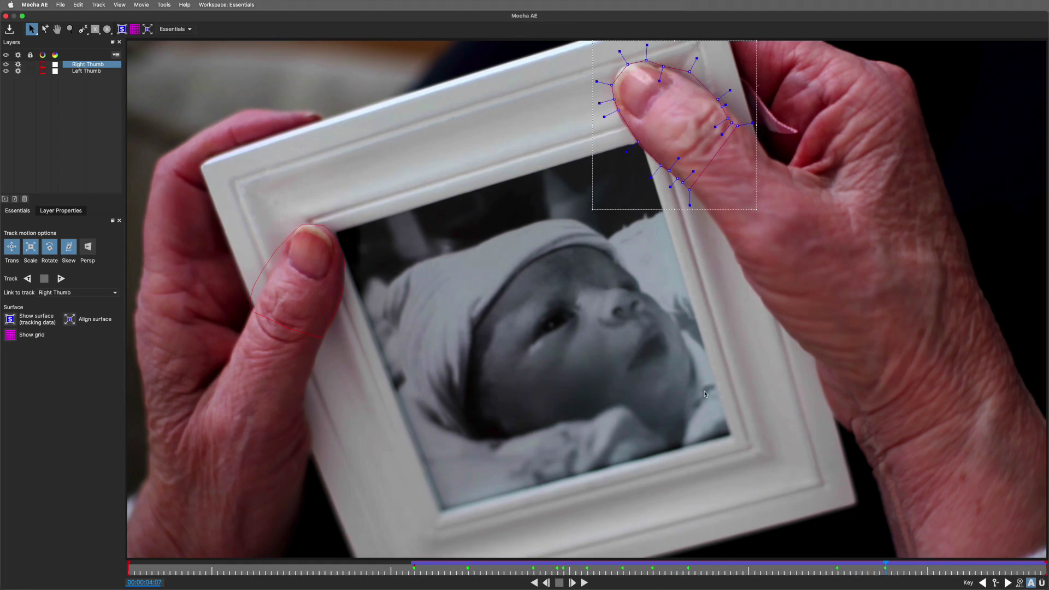
pyautogui.click(5, 16)
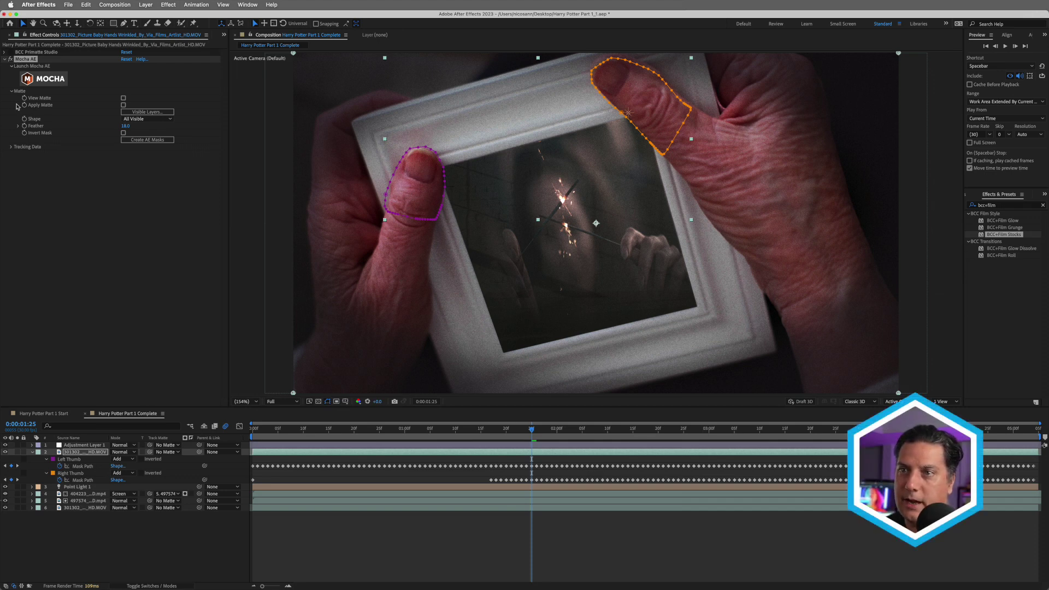
pyautogui.click(146, 141)
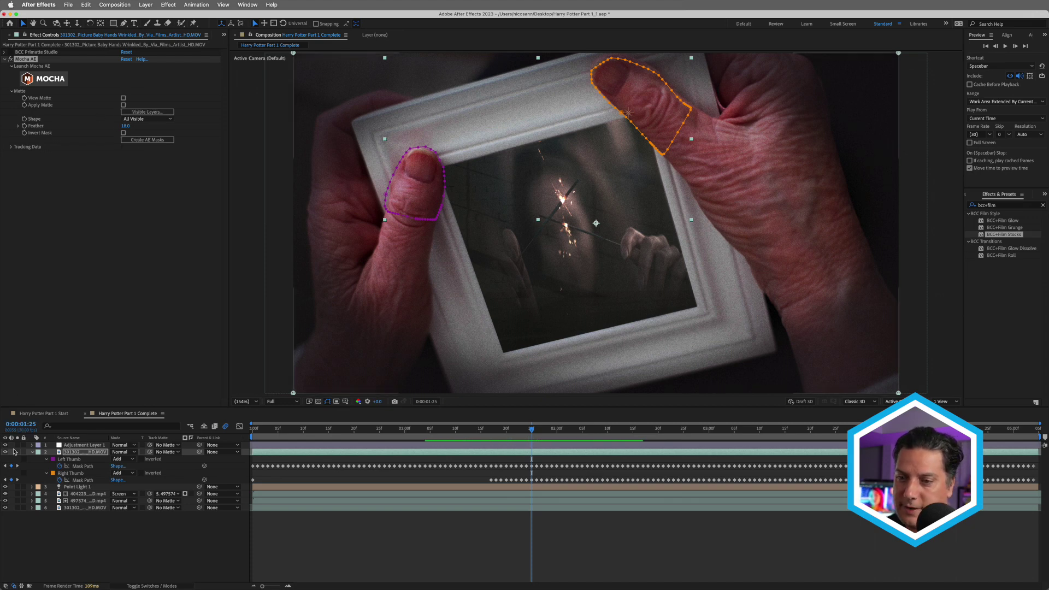
# - Solo the duplicate hands layer and set its Left Thumb and Right Thumb mask modes to None
pyautogui.click(17, 453)
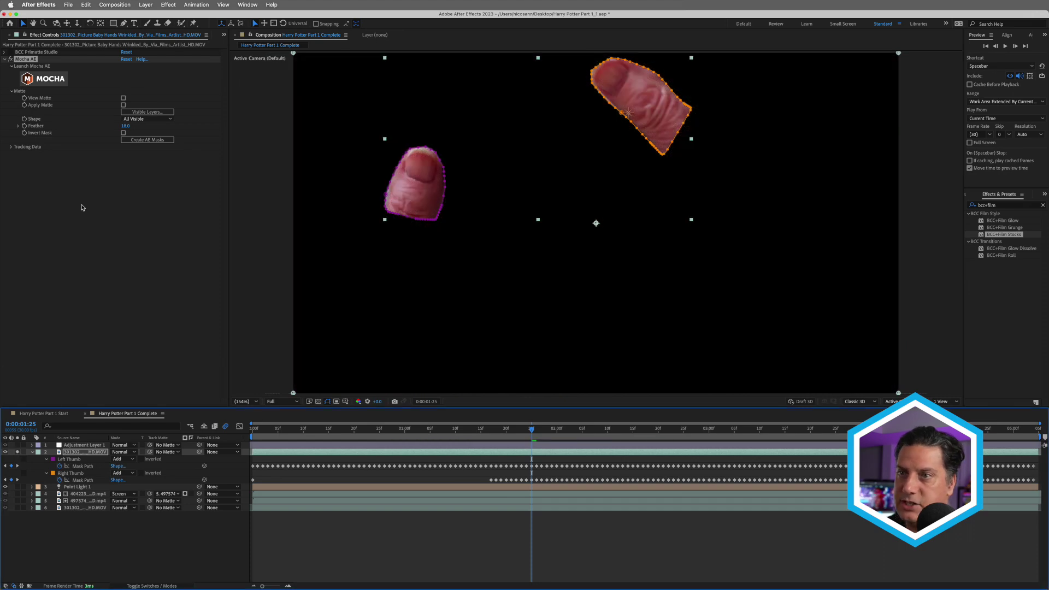
pyautogui.click(121, 459)
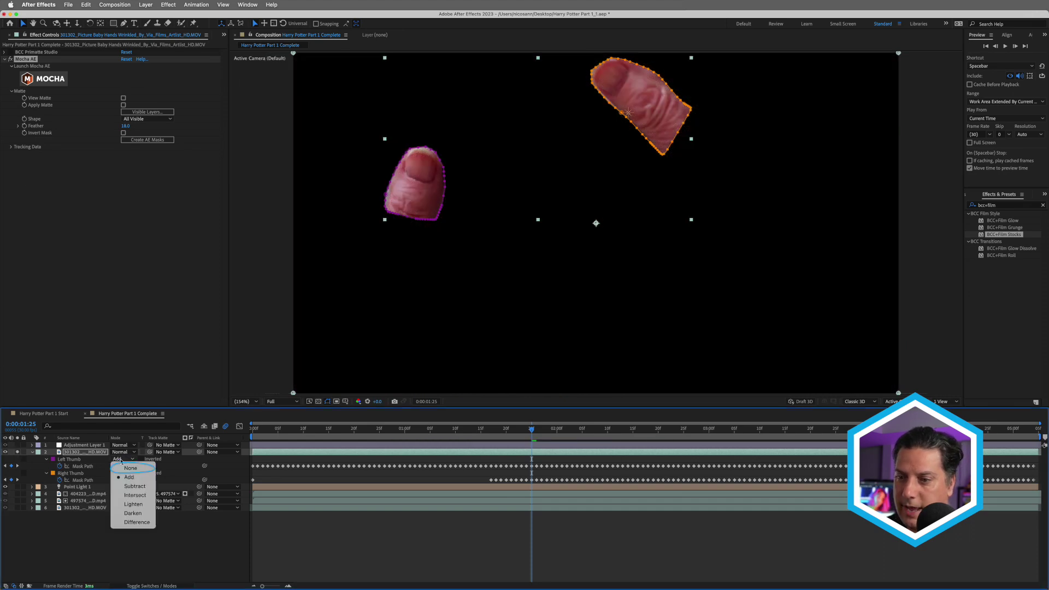
pyautogui.click(120, 469)
pyautogui.click(121, 474)
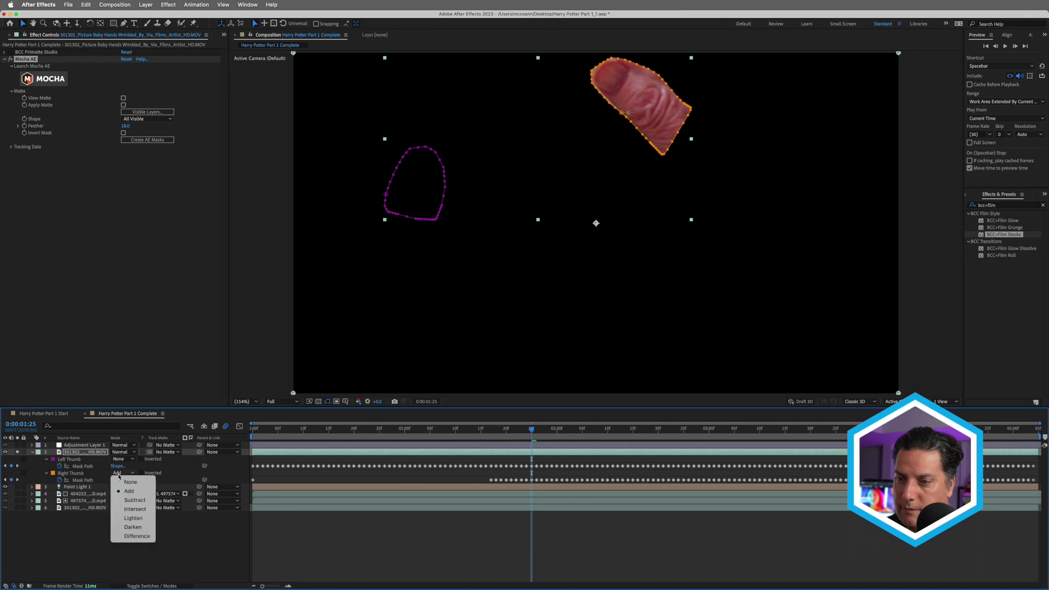
pyautogui.click(120, 481)
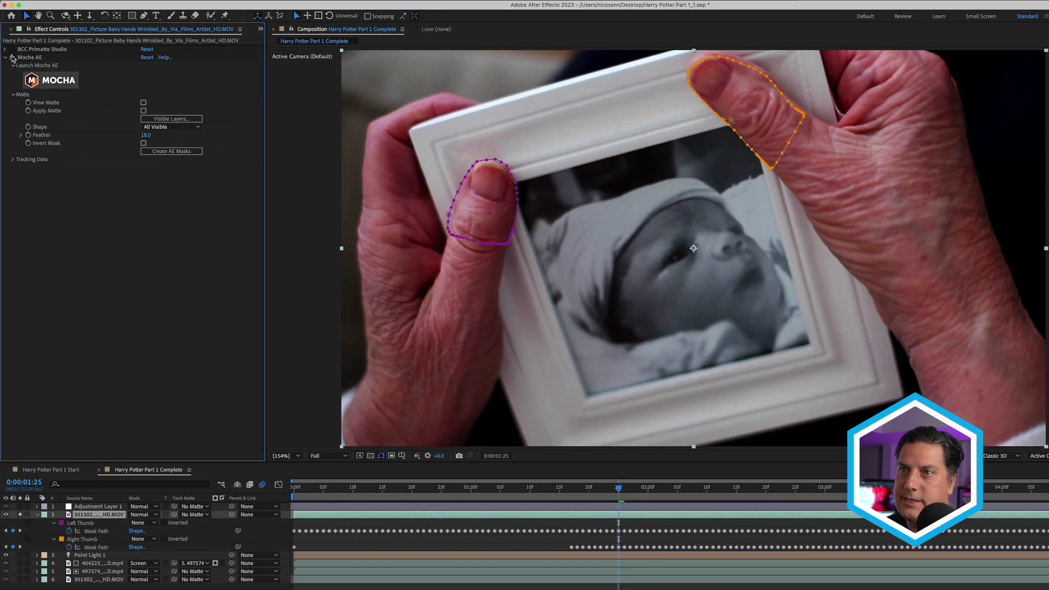
# - Turn on the BCC Primatte Studio effect for the duplicate hands layer and unsolo the layer
pyautogui.click(11, 50)
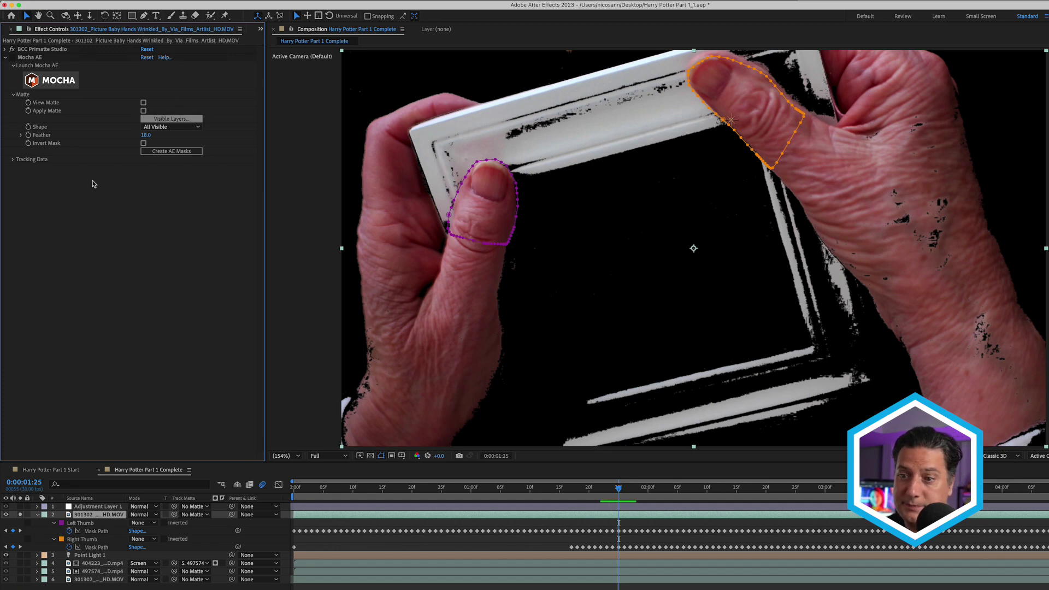
pyautogui.click(19, 515)
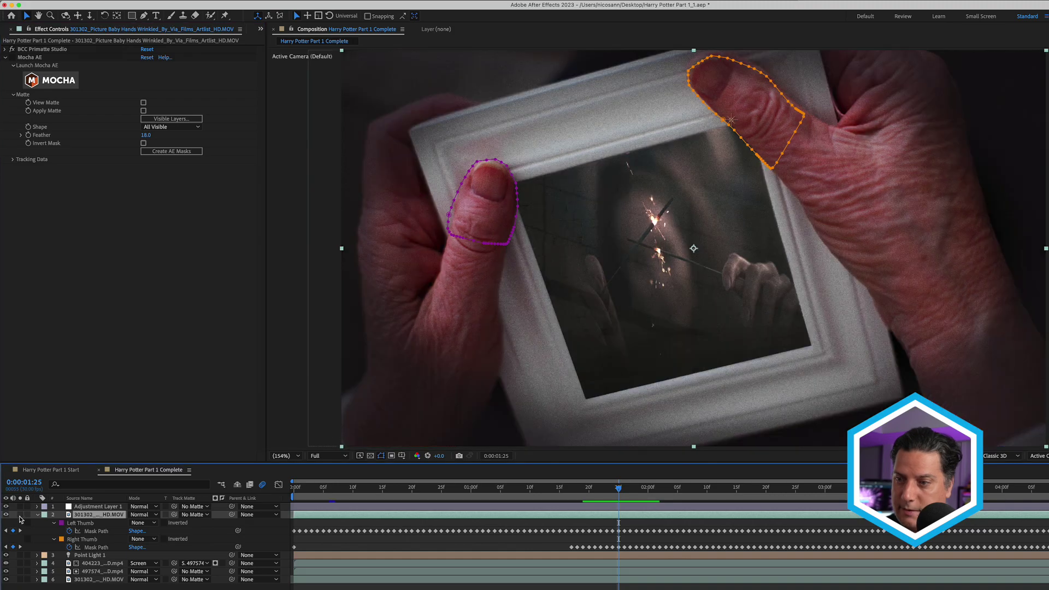